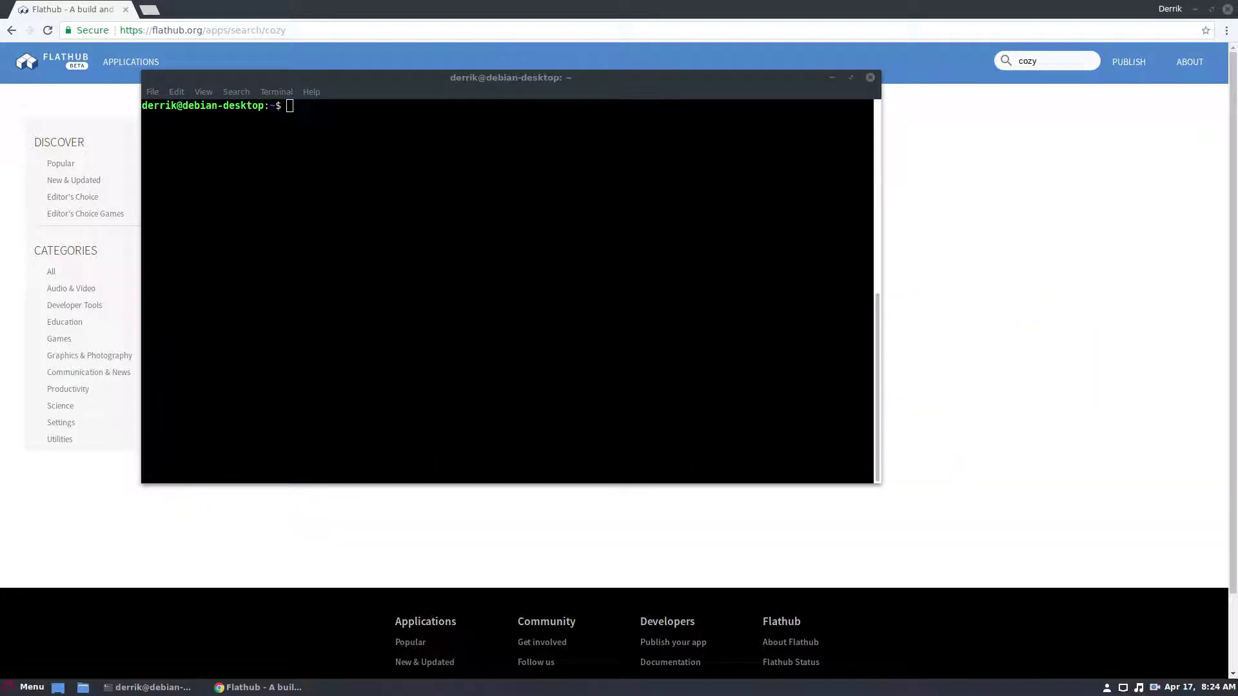
- Bring the Chrome window with Flathub's cozy search results in front of the terminal
left_click(82, 8)
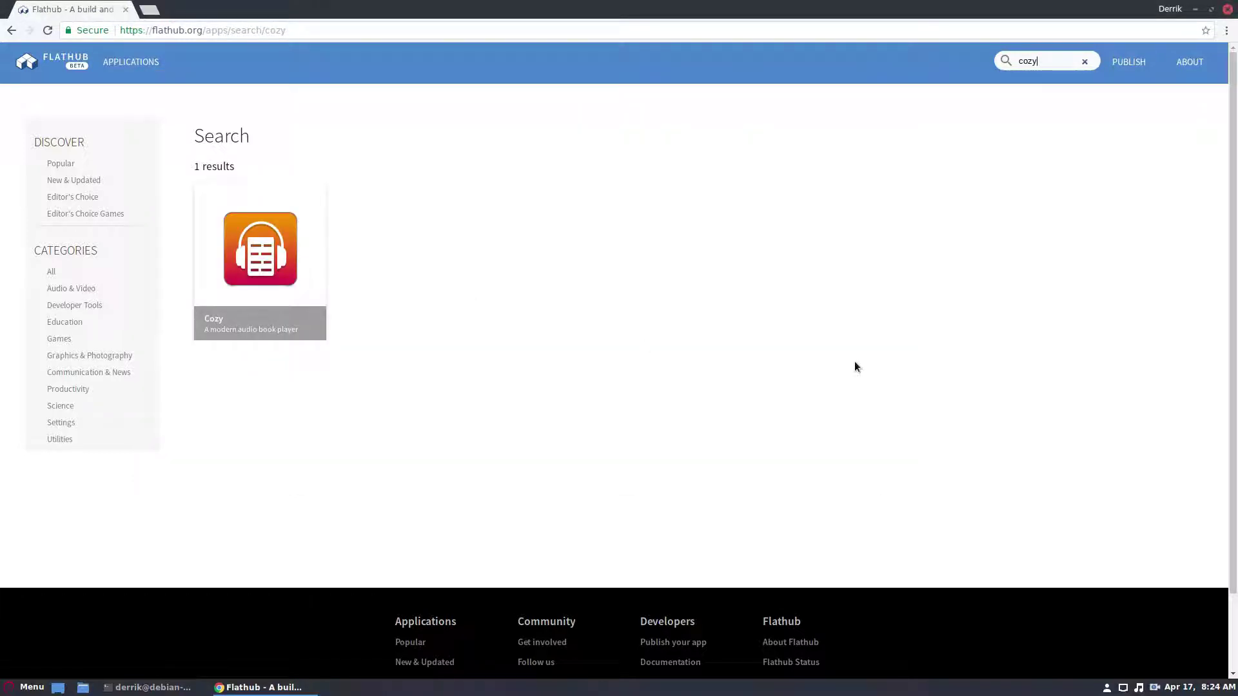
- Open the Cozy modern audiobook player's details page from the search results
left_click(312, 257)
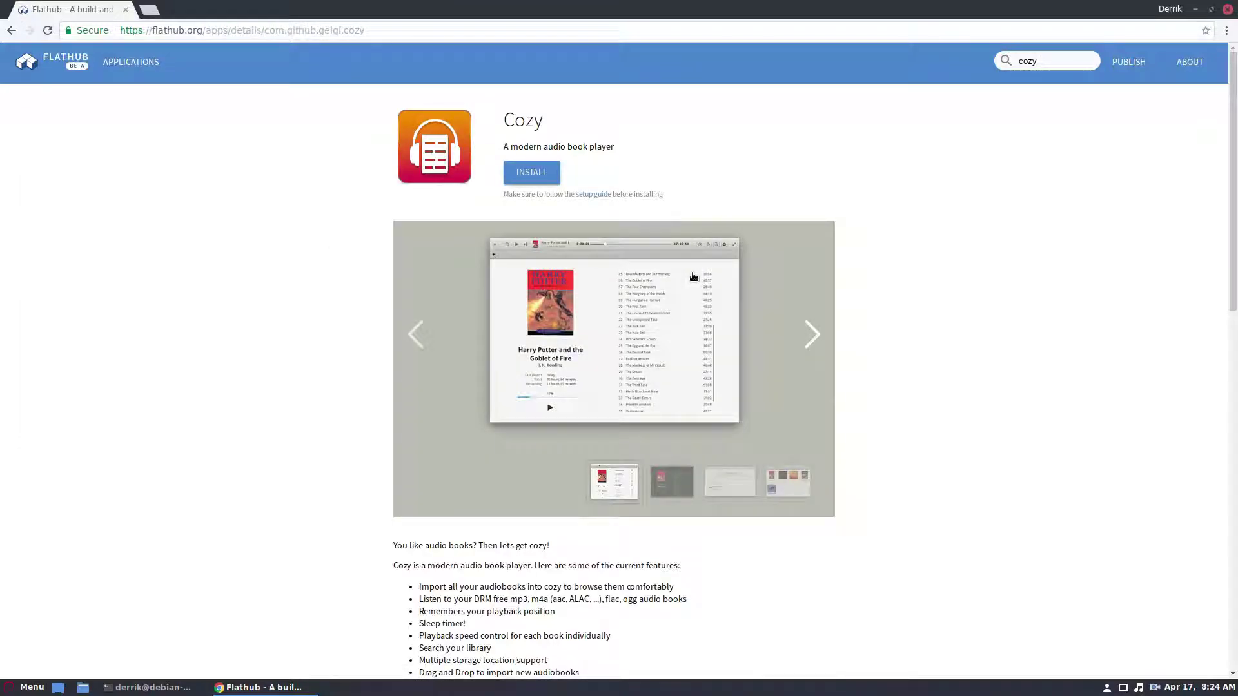
scroll(105, 209, "down", 2)
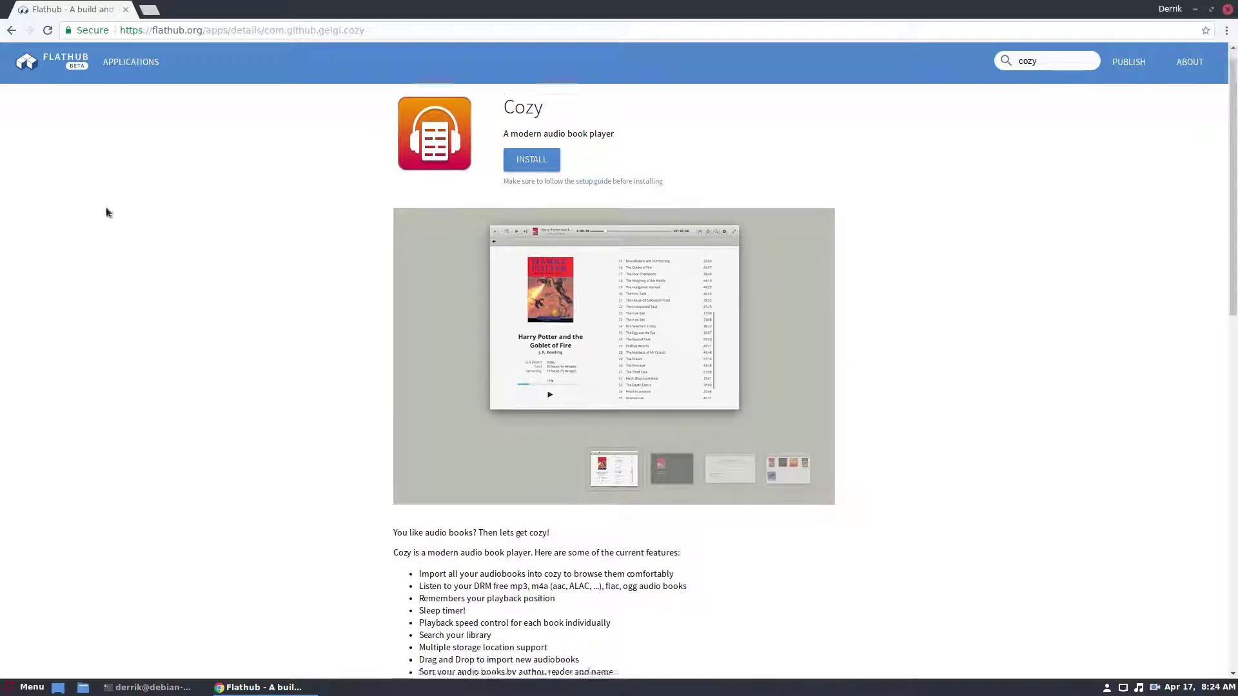
scroll(234, 210, "down", 4)
scroll(259, 456, "down", 4)
scroll(269, 474, "down", 4)
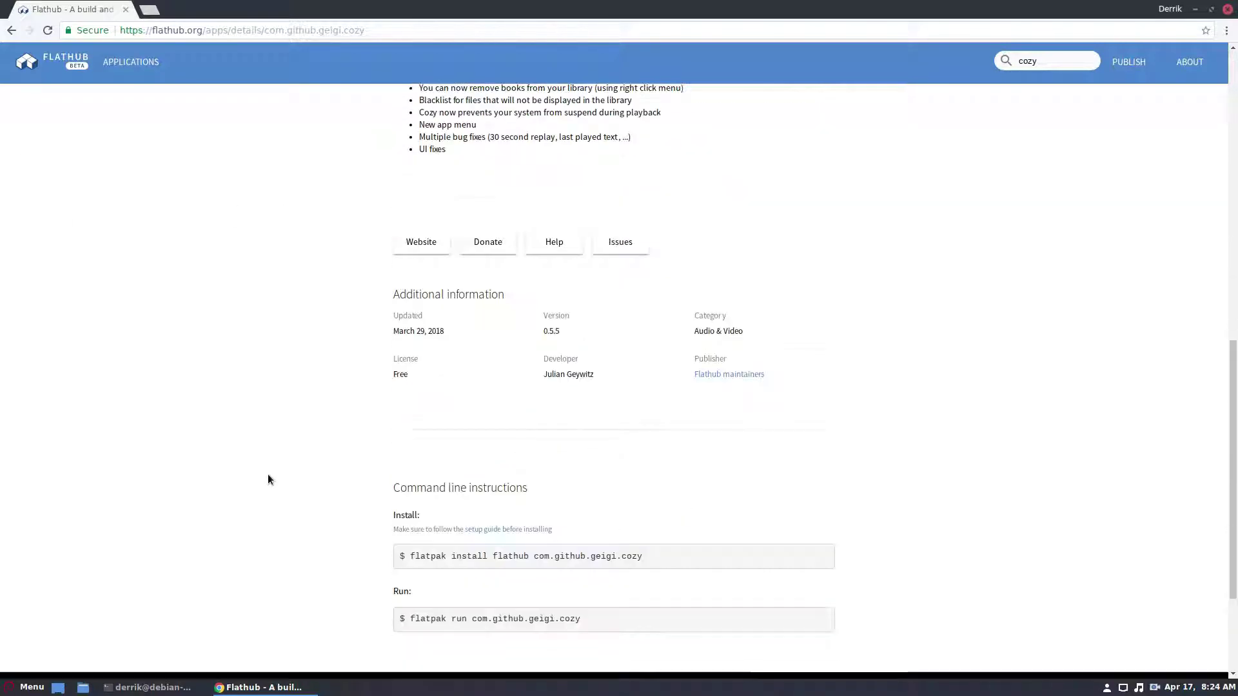
scroll(267, 457, "down", 2)
scroll(267, 455, "up", 1)
scroll(261, 503, "up", 8)
scroll(260, 542, "up", 4)
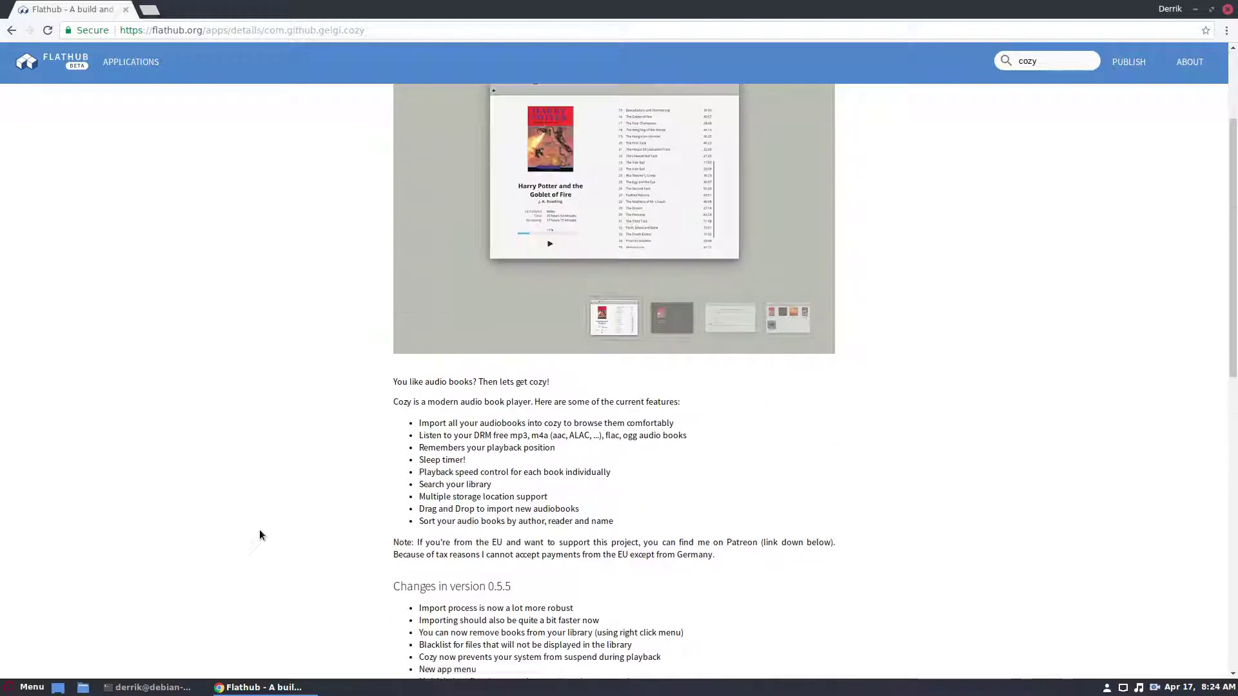
scroll(261, 532, "up", 3)
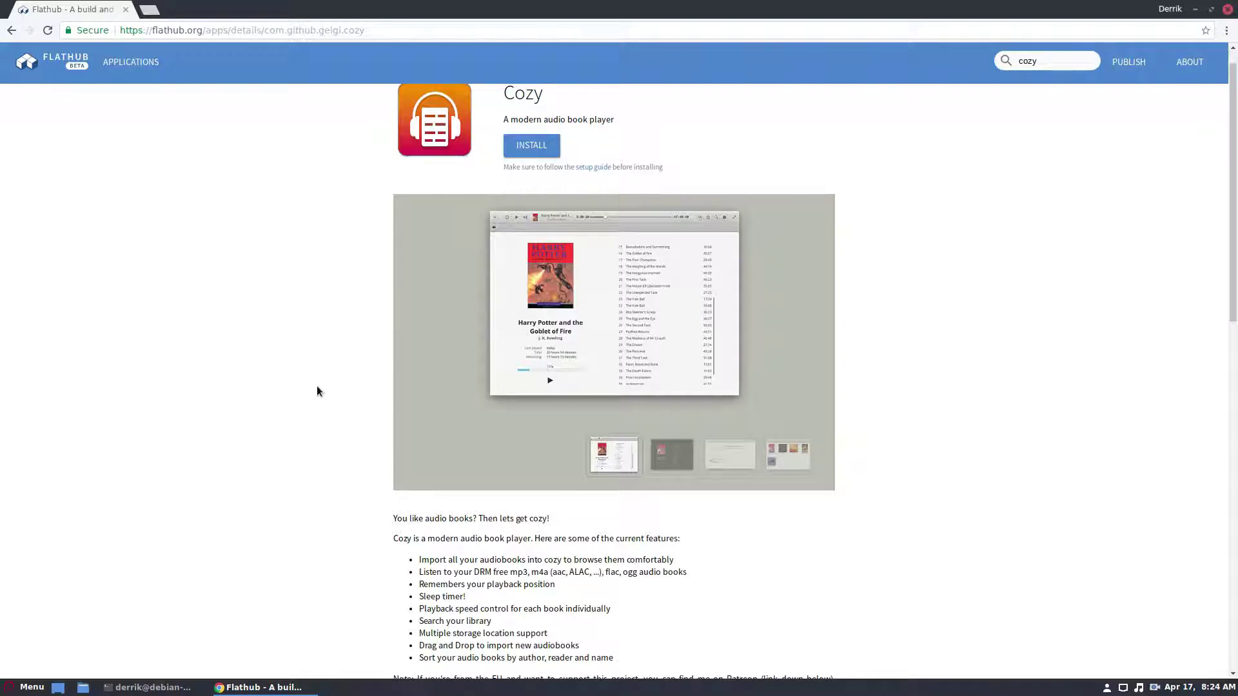
scroll(291, 290, "up", 1)
- In a new tab, load flathub.org, search for cozy and open the Cozy details page
left_click(207, 35)
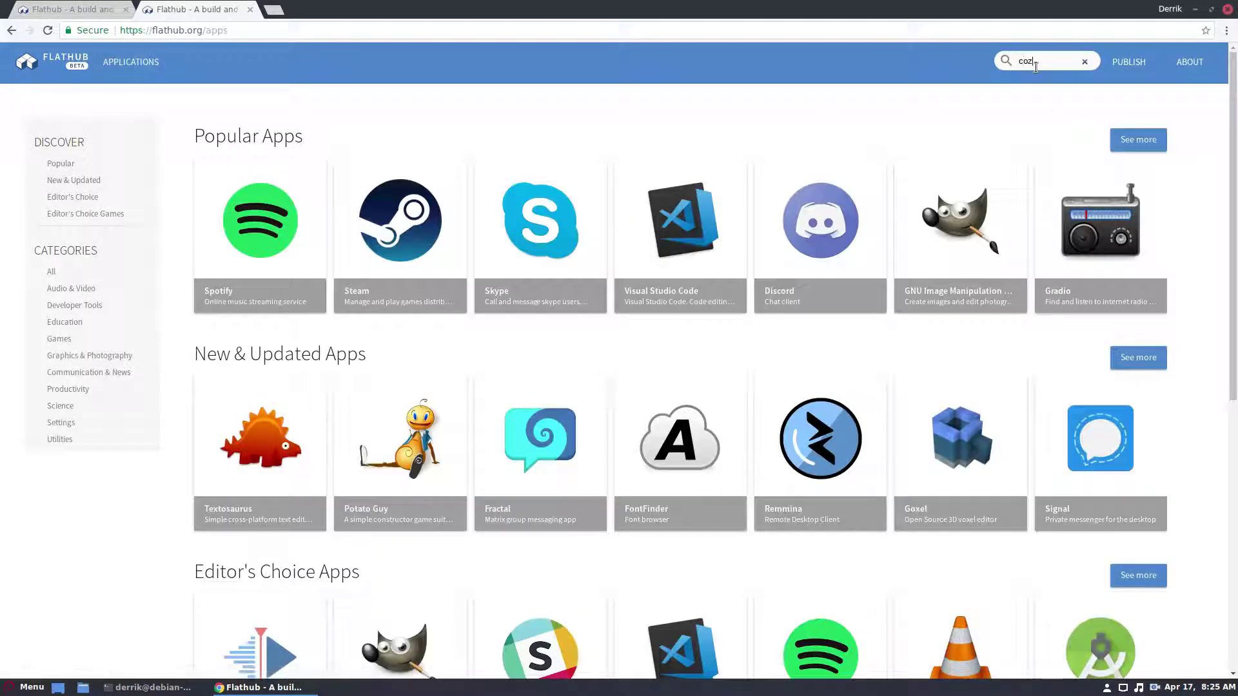
key("Return")
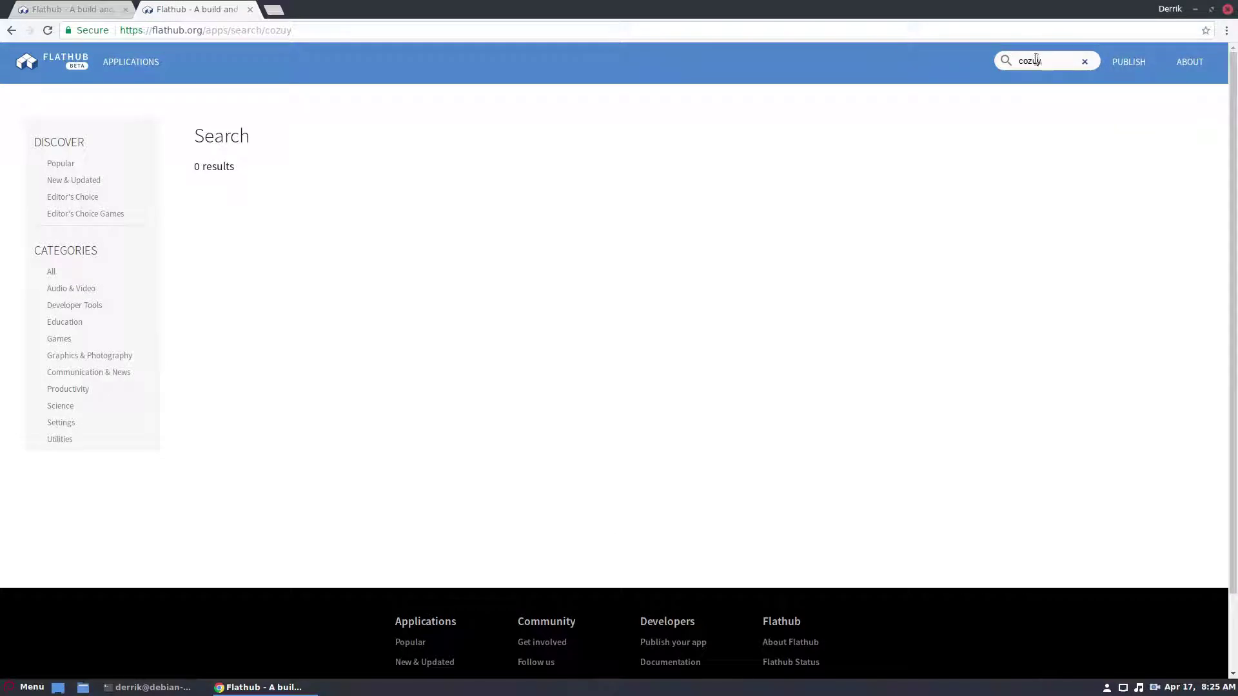
key("BackSpace")
key("BackSpace")
type("y")
key("Return")
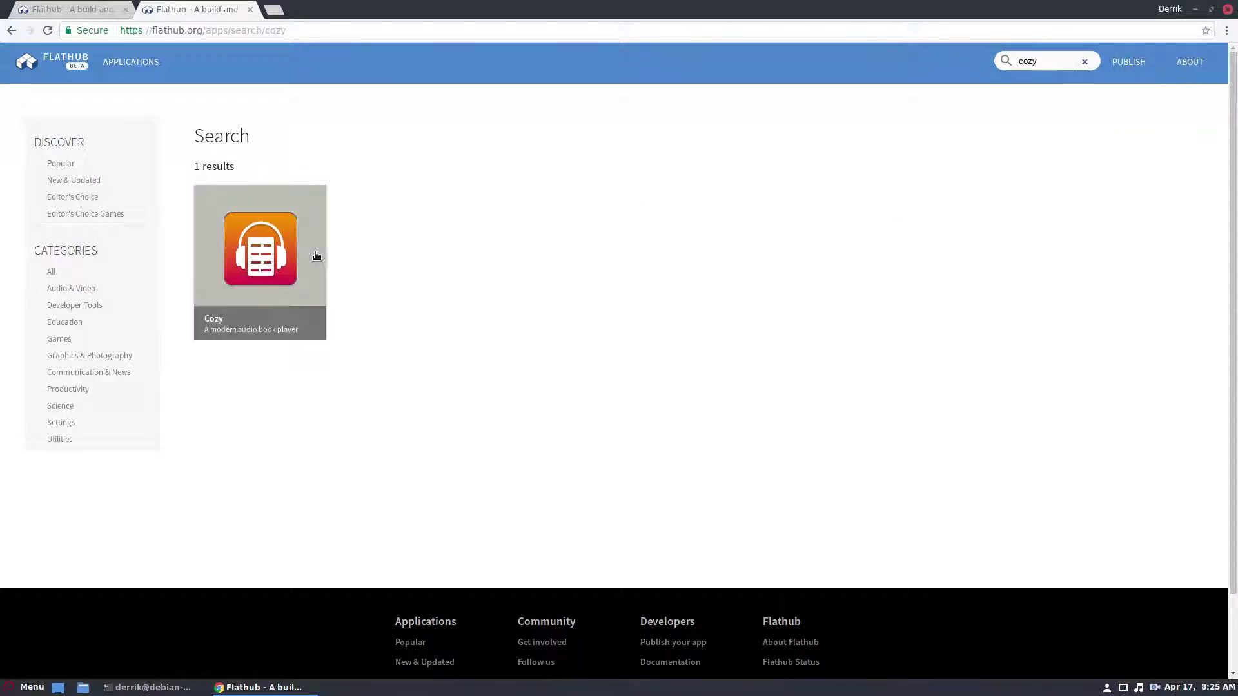
left_click(302, 248)
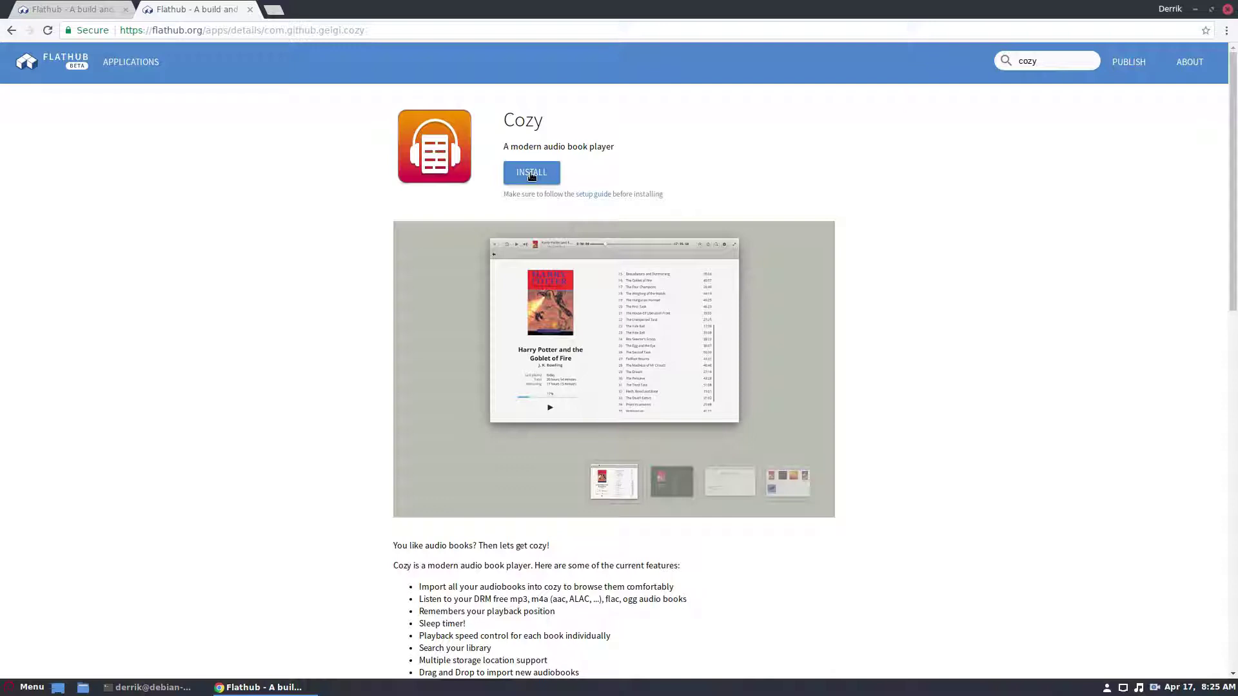
- Install Cozy from Flathub and open the downloaded .flatpakref in the Software installer
left_click(530, 174)
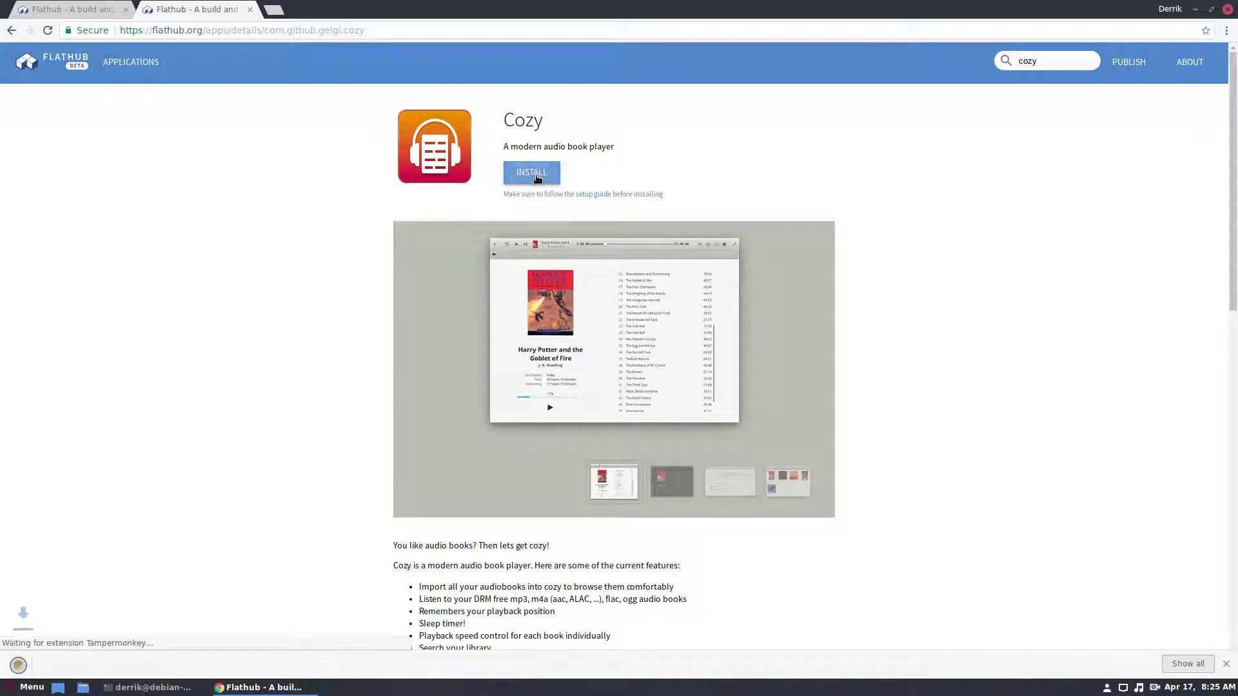
left_click(98, 662)
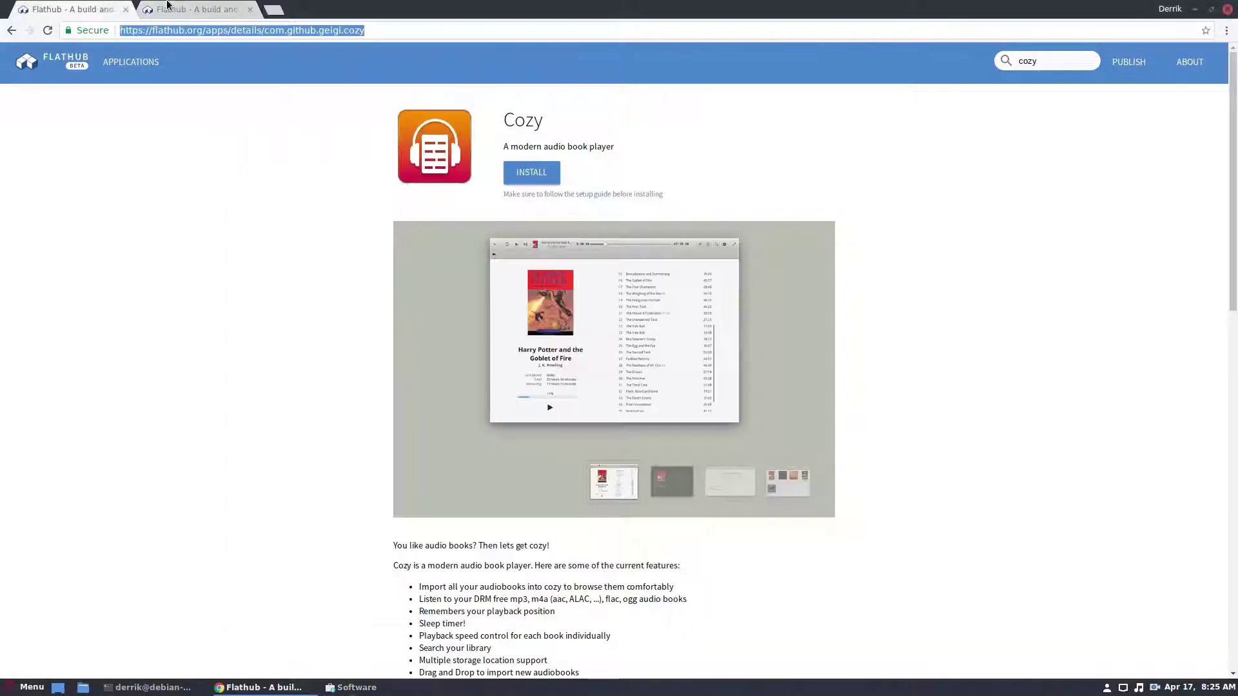
scroll(861, 451, "down", 5)
scroll(672, 475, "down", 5)
scroll(612, 454, "down", 5)
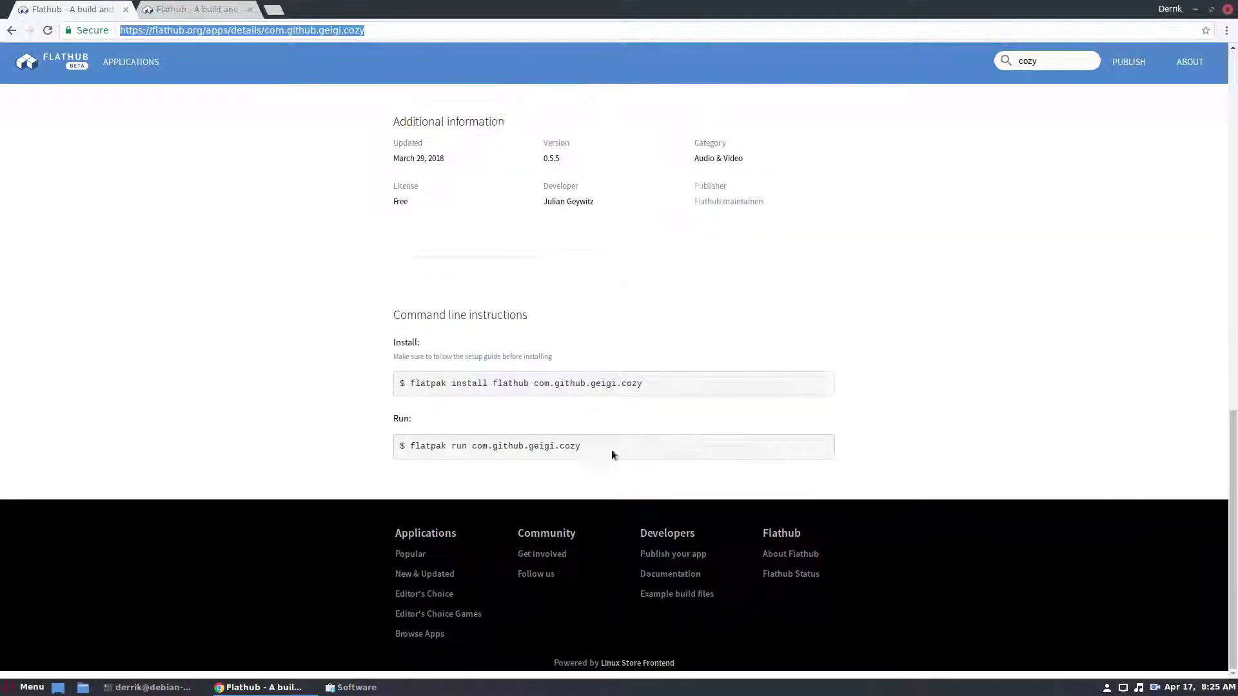
- Select and copy Cozy's flatpak install command from the Command line instructions
left_click(668, 384)
mouse_move(404, 385)
left_mouse_down()
mouse_move(702, 385)
mouse_move(410, 385)
left_mouse_up()
key("ctrl+c")
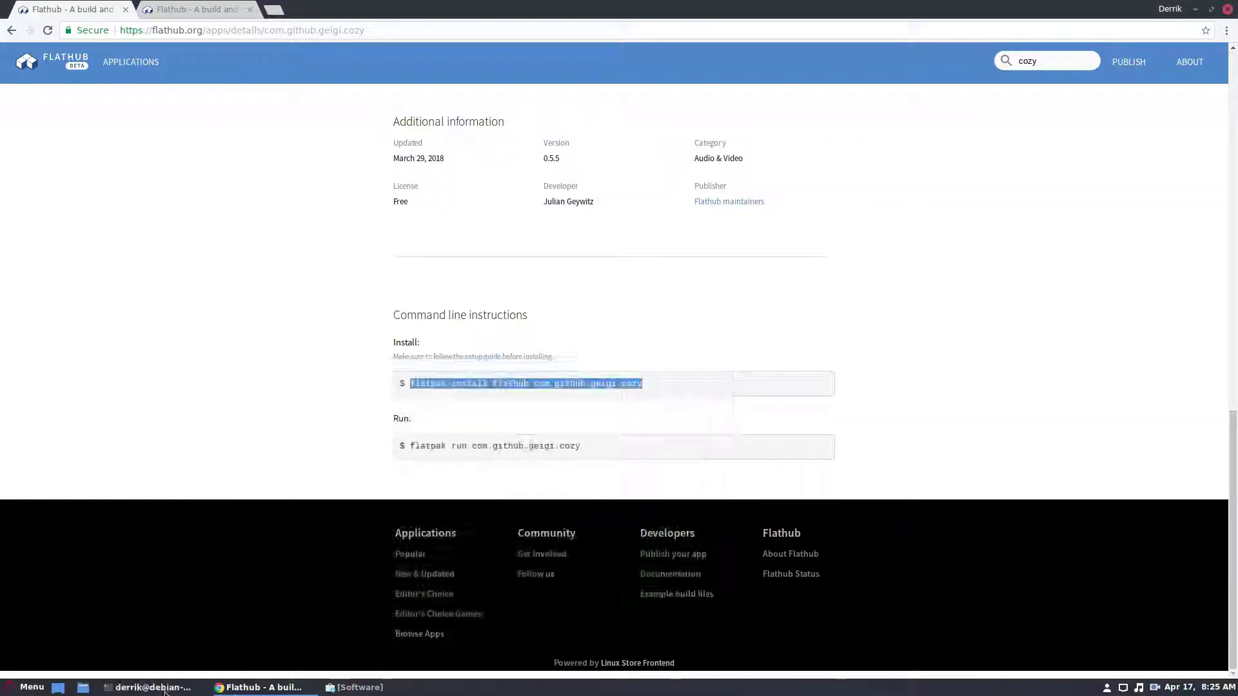
left_click(354, 688)
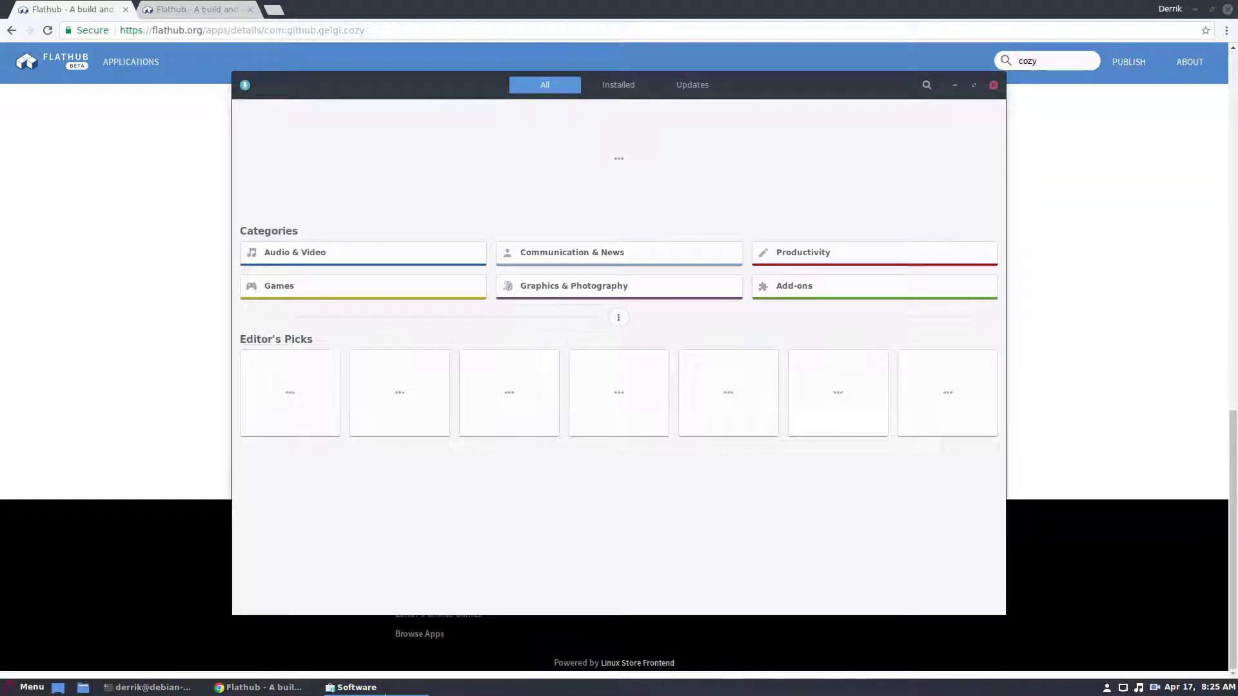
left_click(353, 688)
- Run the pasted flatpak install for Cozy in the terminal, cancelling the Authenticate dialog
left_click(150, 688)
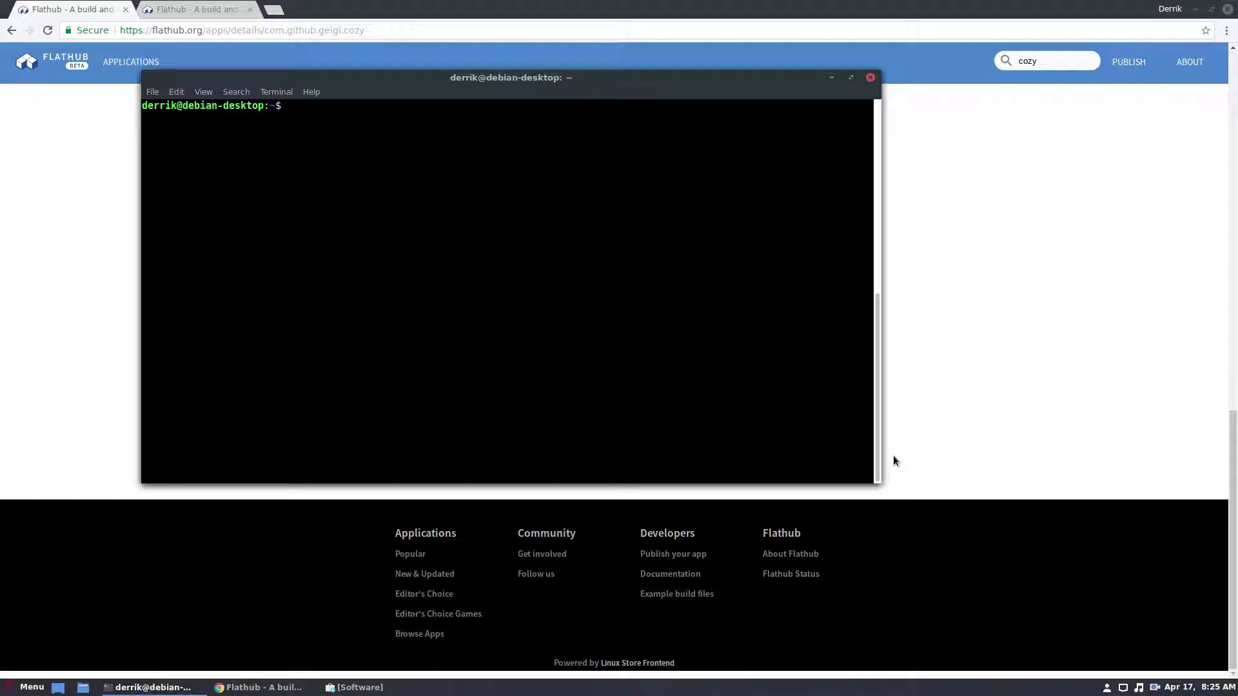
key("ctrl+shift+v")
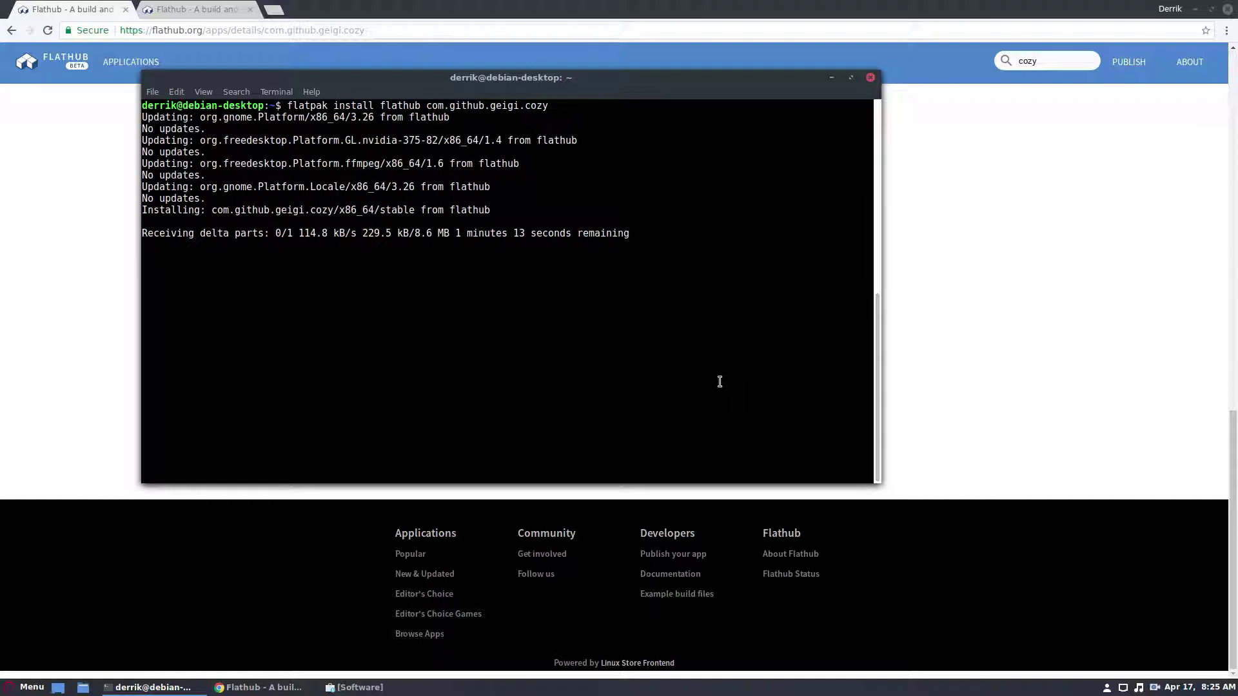
left_click(815, 399)
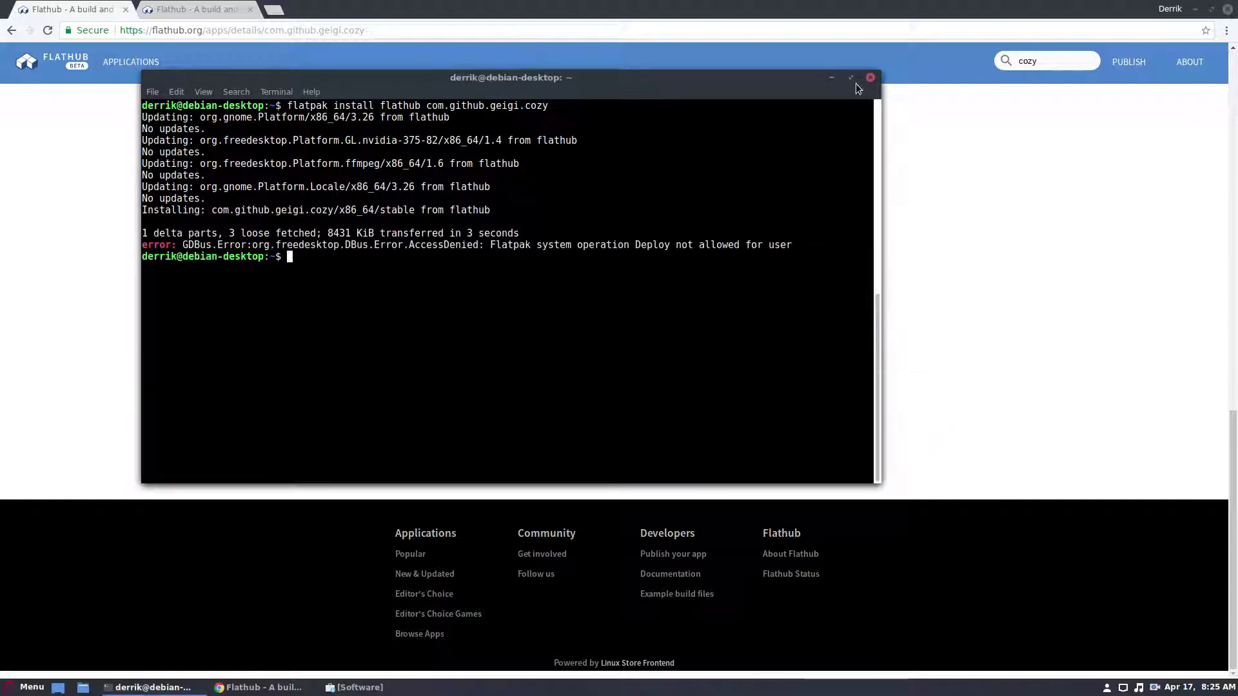
- Close the Chrome window and maximize the terminal showing the access-denied error
left_click(1179, 20)
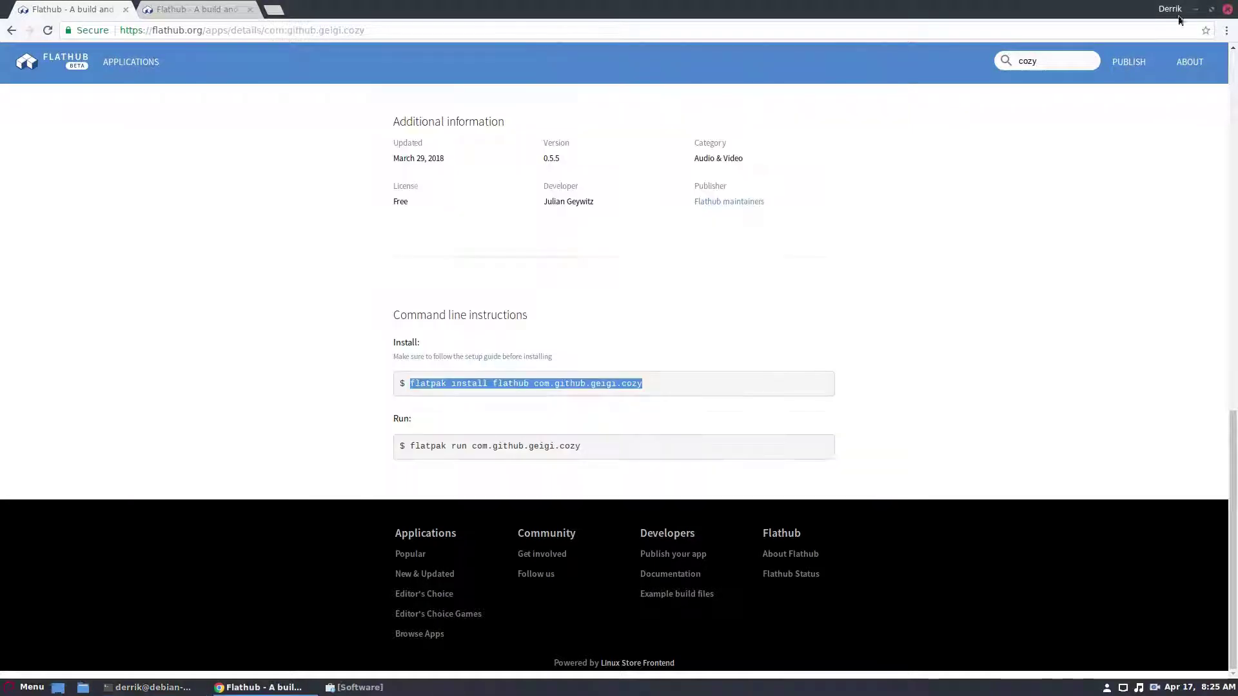
left_click(1227, 9)
left_click(865, 75)
- Close the terminal and launch Cozy from the Cinnamon menu by searching coz
left_click(1227, 8)
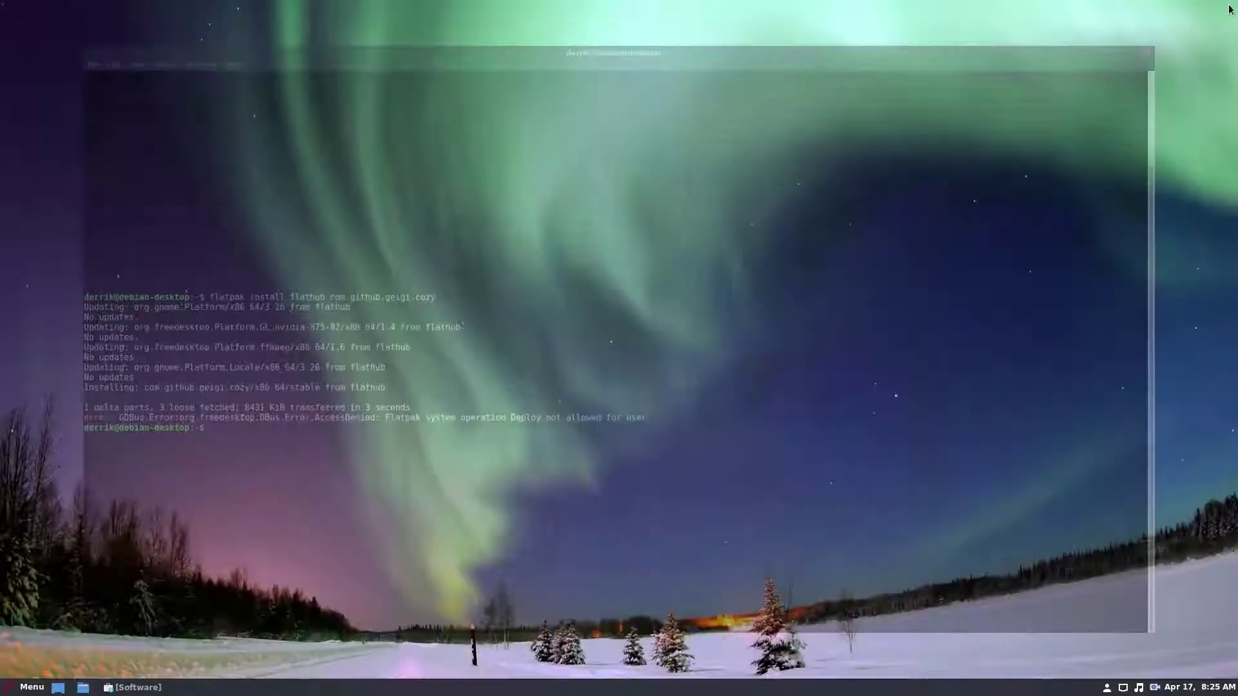
key("super")
type("coz")
key("Return")
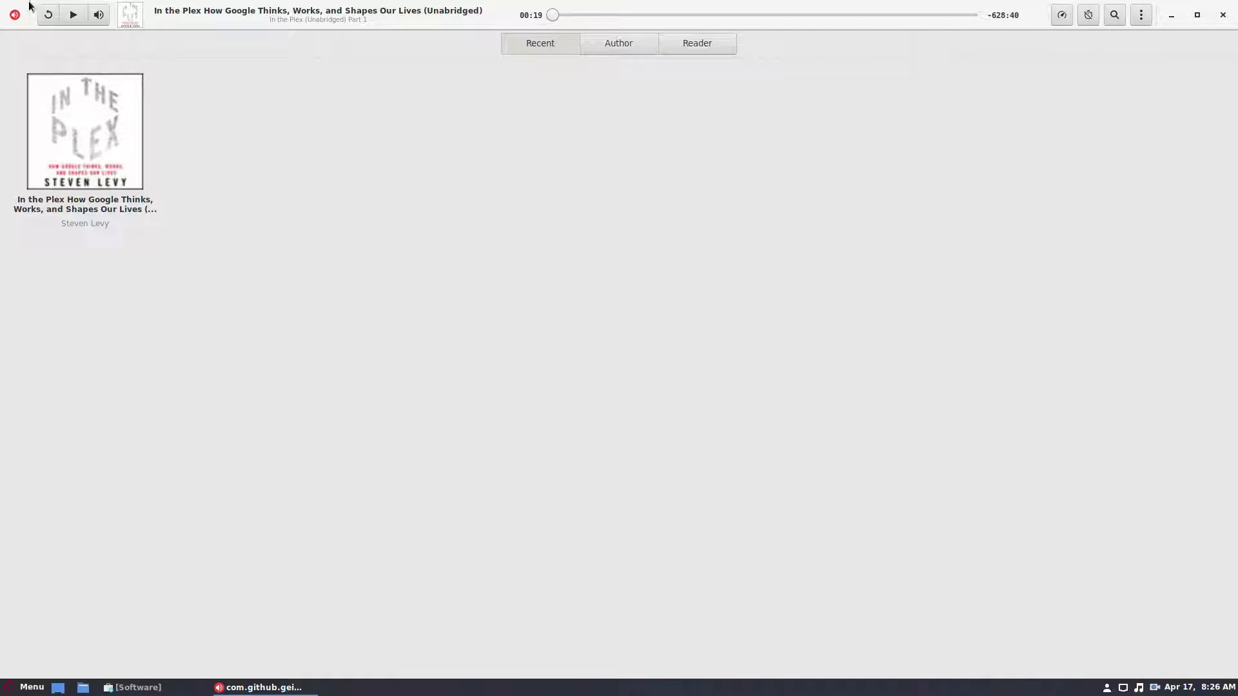
- Browse the library by Author, showing the Hackers book, and open Preferences
left_click(15, 16)
left_click(638, 45)
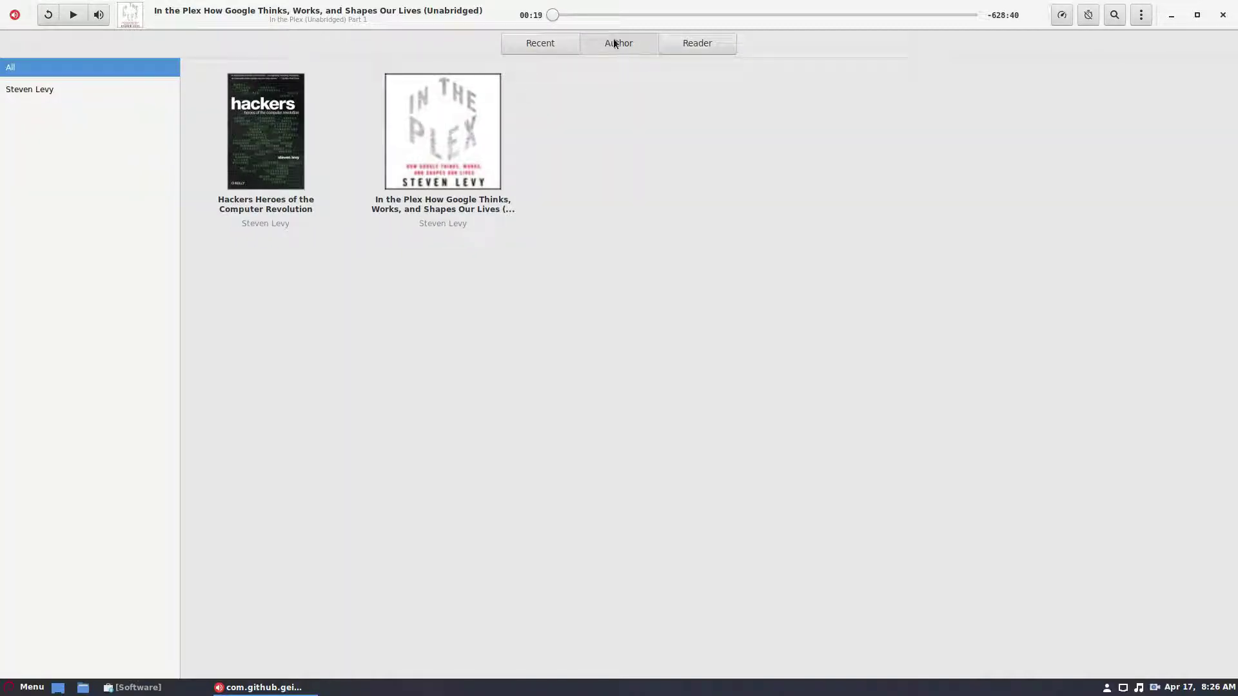
left_click(14, 15)
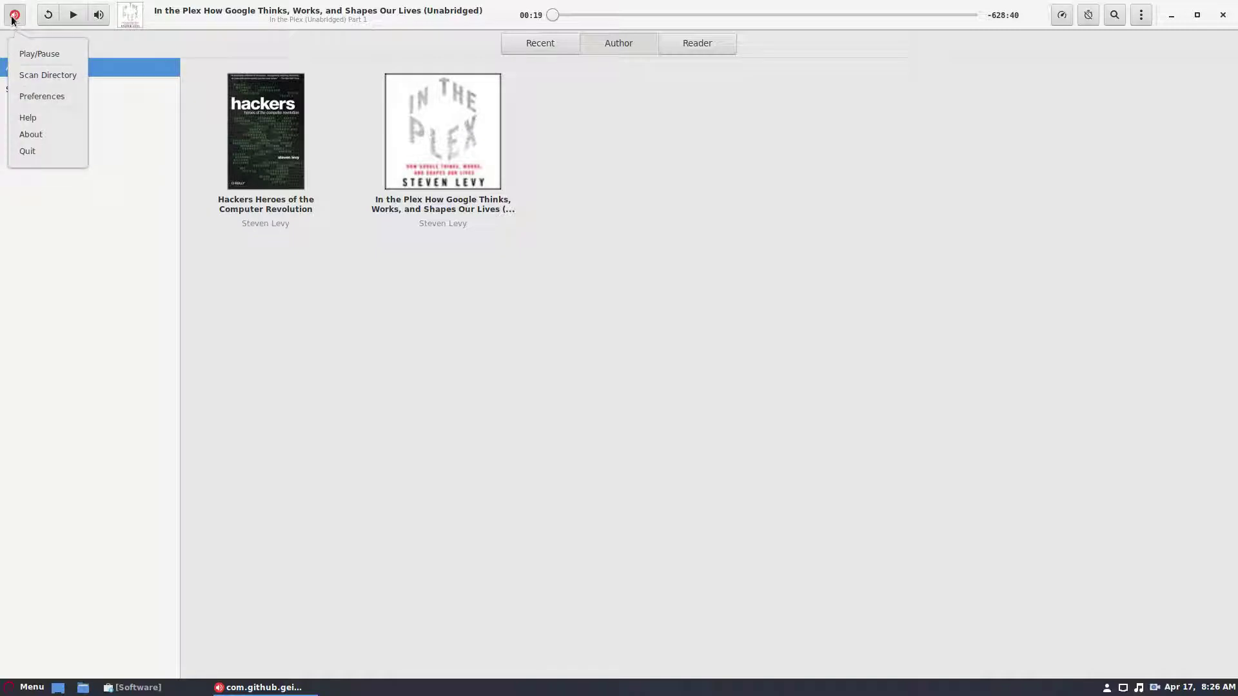
left_click(33, 89)
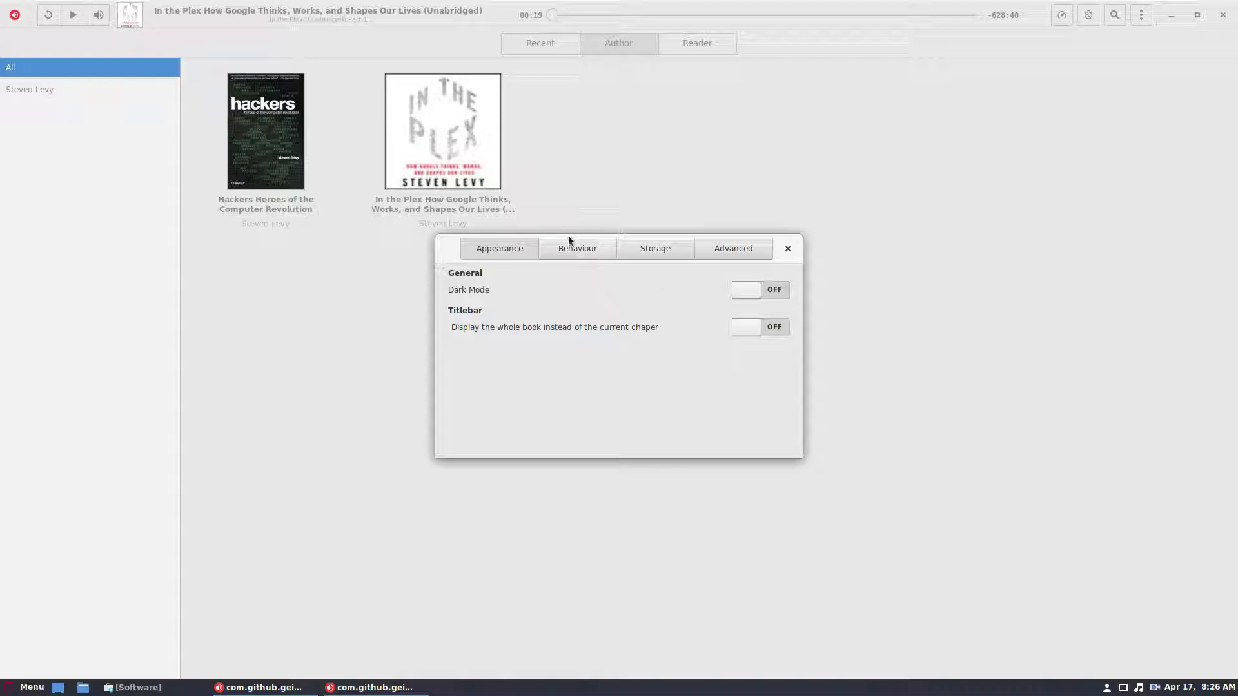
- Look through the preference tabs and keep the home folder as the first storage location
left_click(585, 248)
left_click(623, 248)
left_click(711, 247)
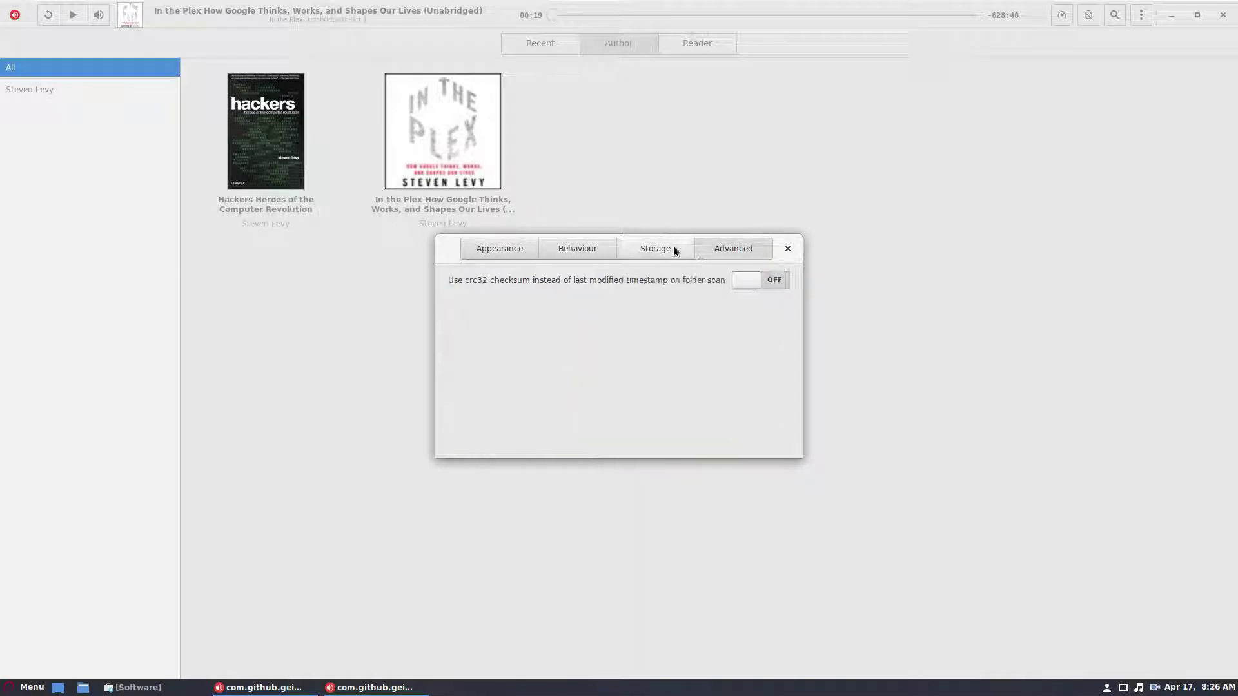
left_click(673, 250)
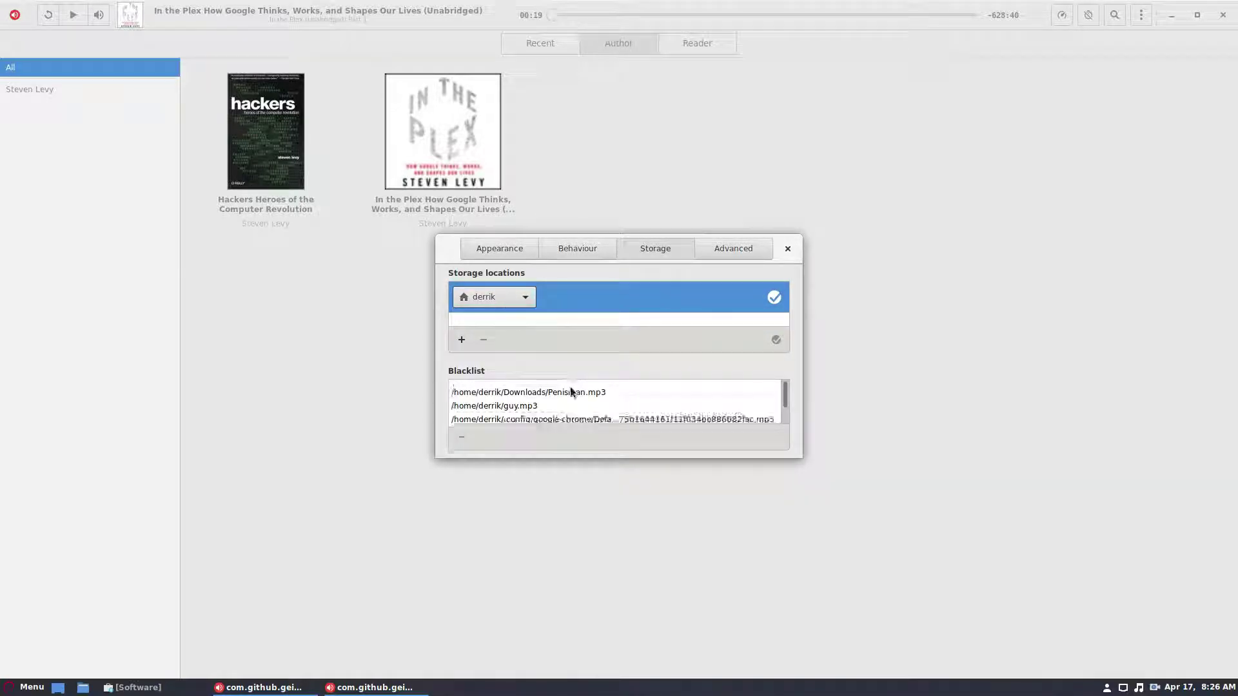
scroll(584, 392, "down", 2)
scroll(584, 392, "down", 3)
scroll(583, 387, "down", 3)
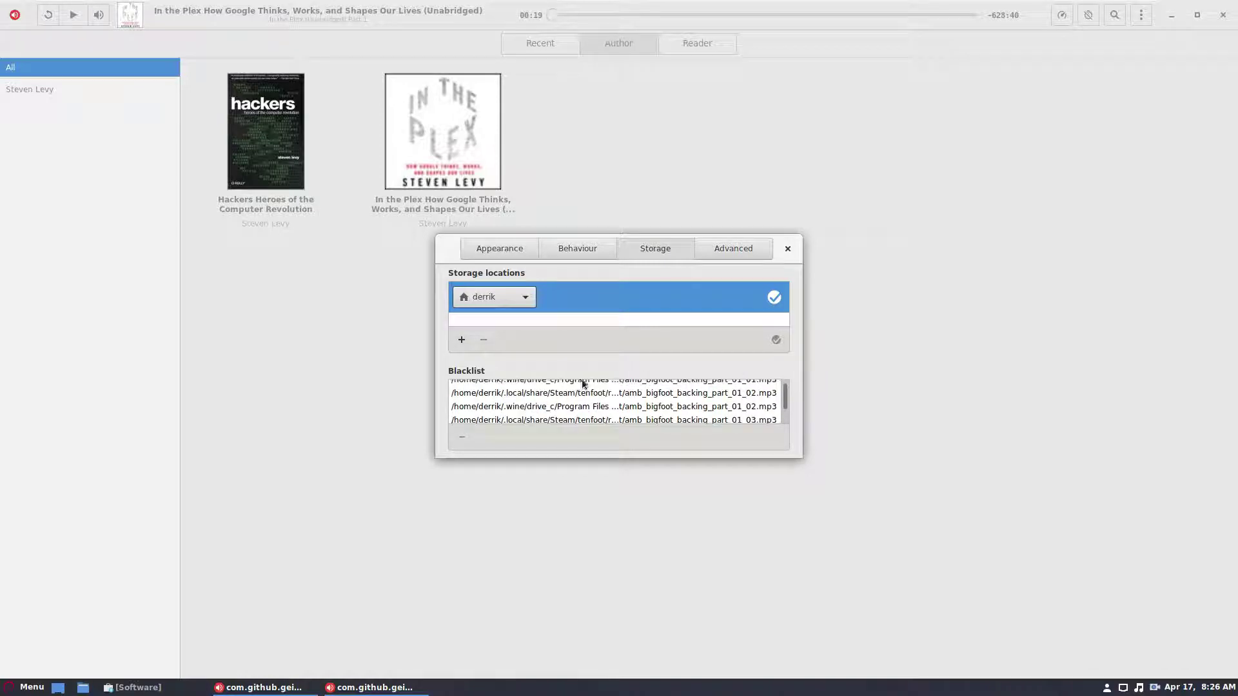
scroll(584, 387, "down", 2)
scroll(710, 394, "down", 2)
scroll(710, 395, "down", 2)
scroll(709, 398, "down", 2)
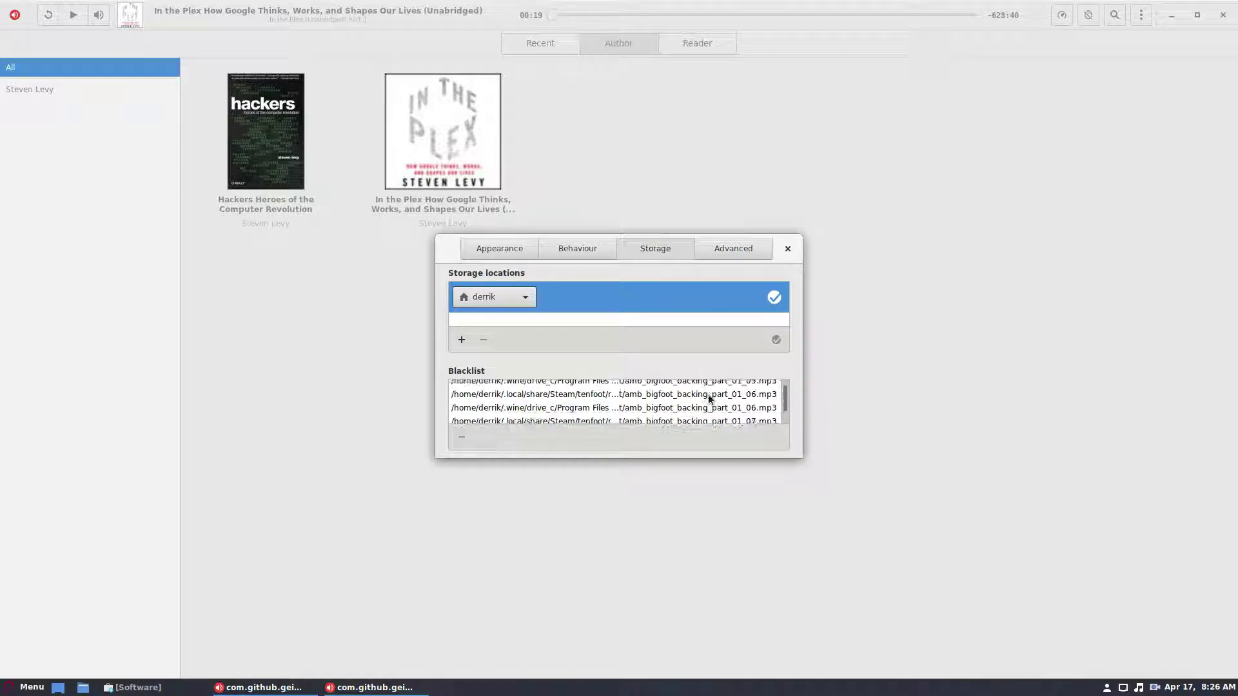
scroll(709, 398, "down", 1)
scroll(633, 396, "down", 1)
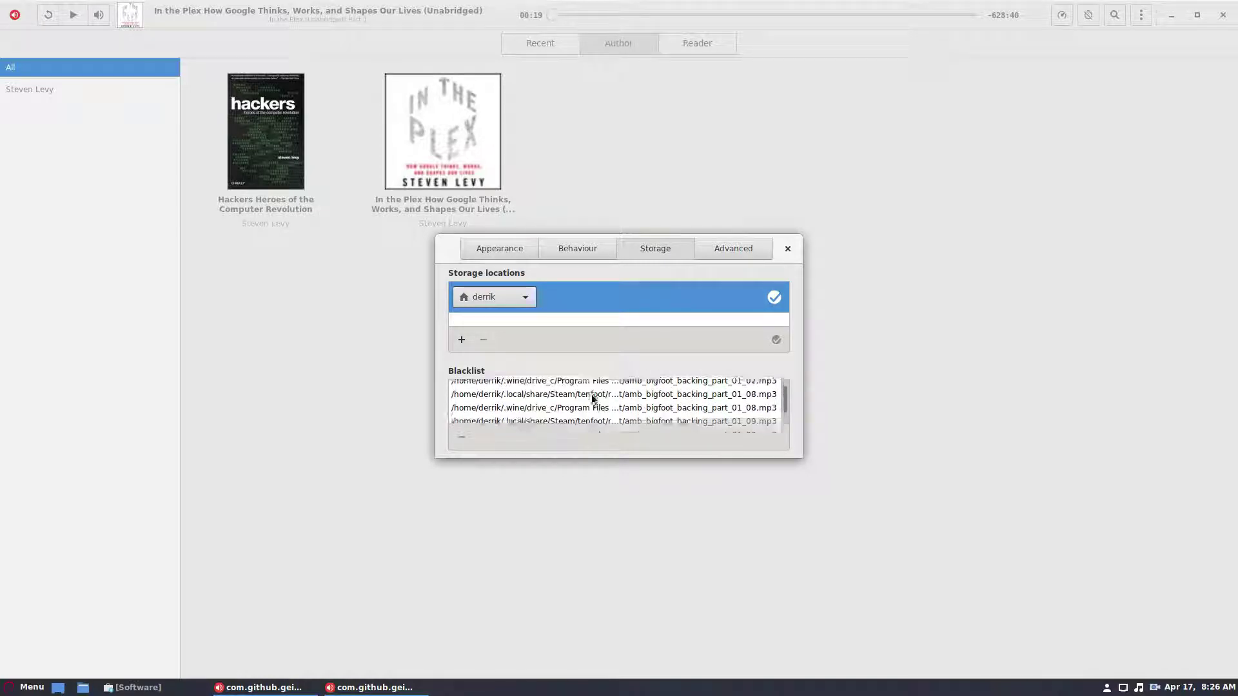
left_click(510, 297)
left_click(486, 299)
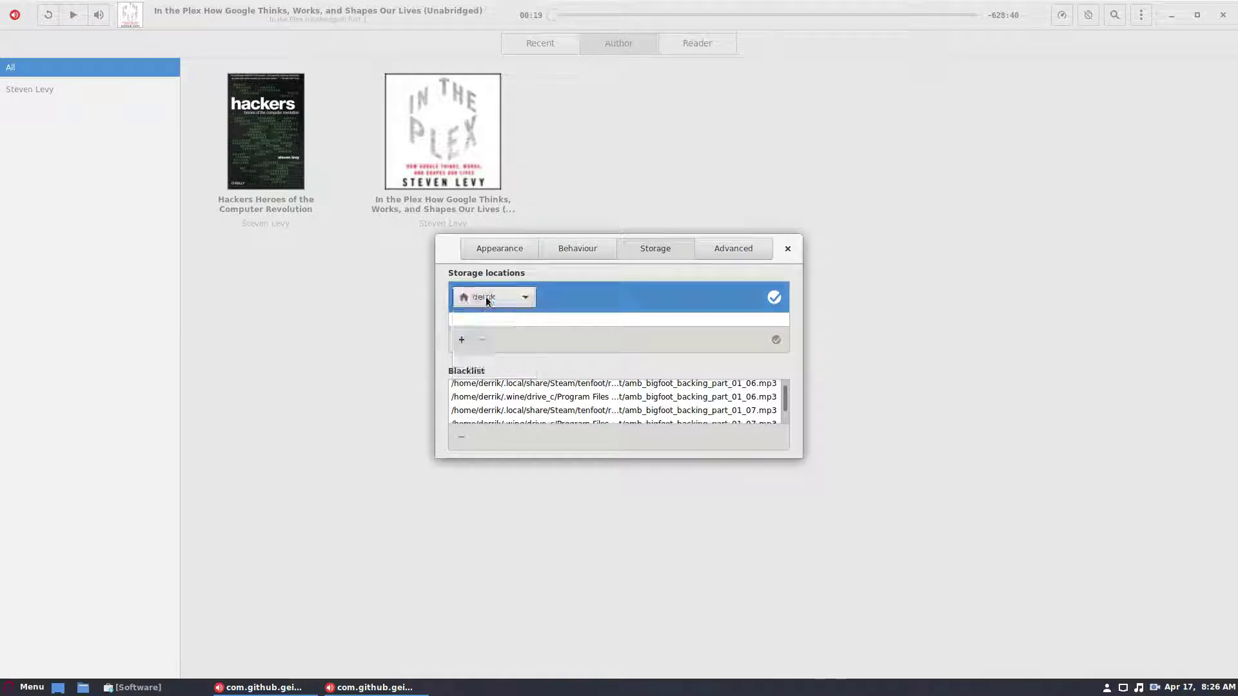
- Add Desktop as a second storage location and dismiss the import error warning
left_click(461, 339)
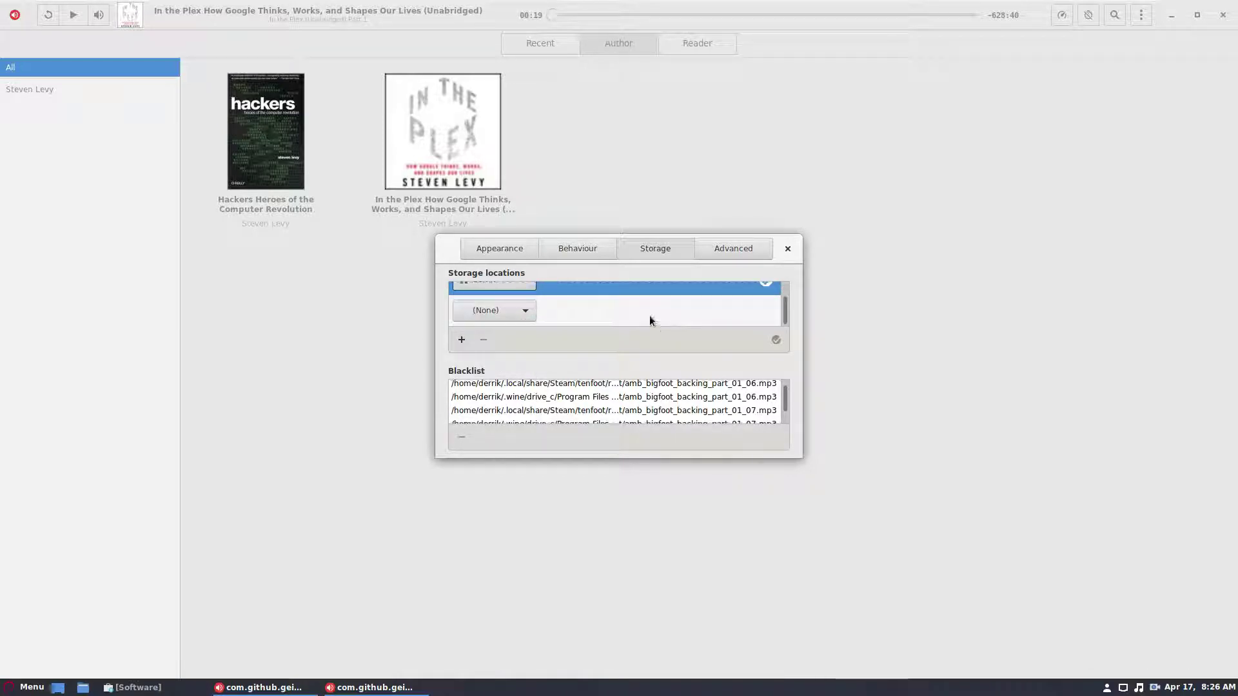
left_click(522, 312)
left_click(491, 234)
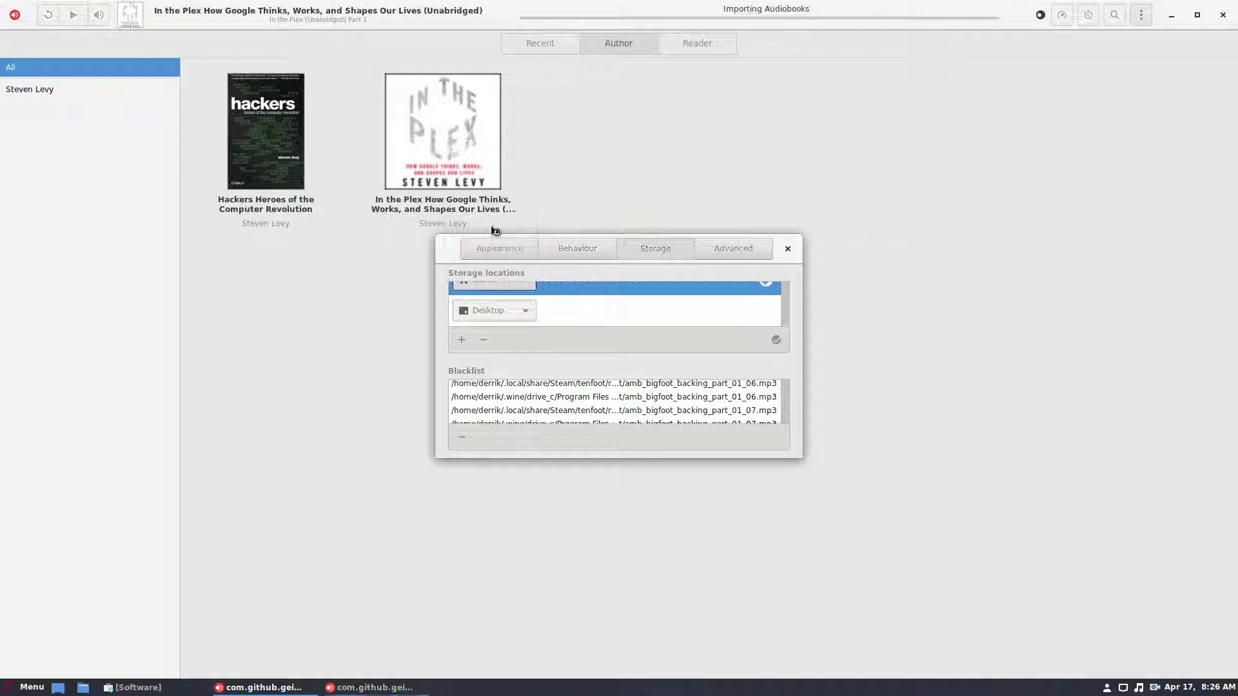
left_click(786, 250)
left_click(14, 43)
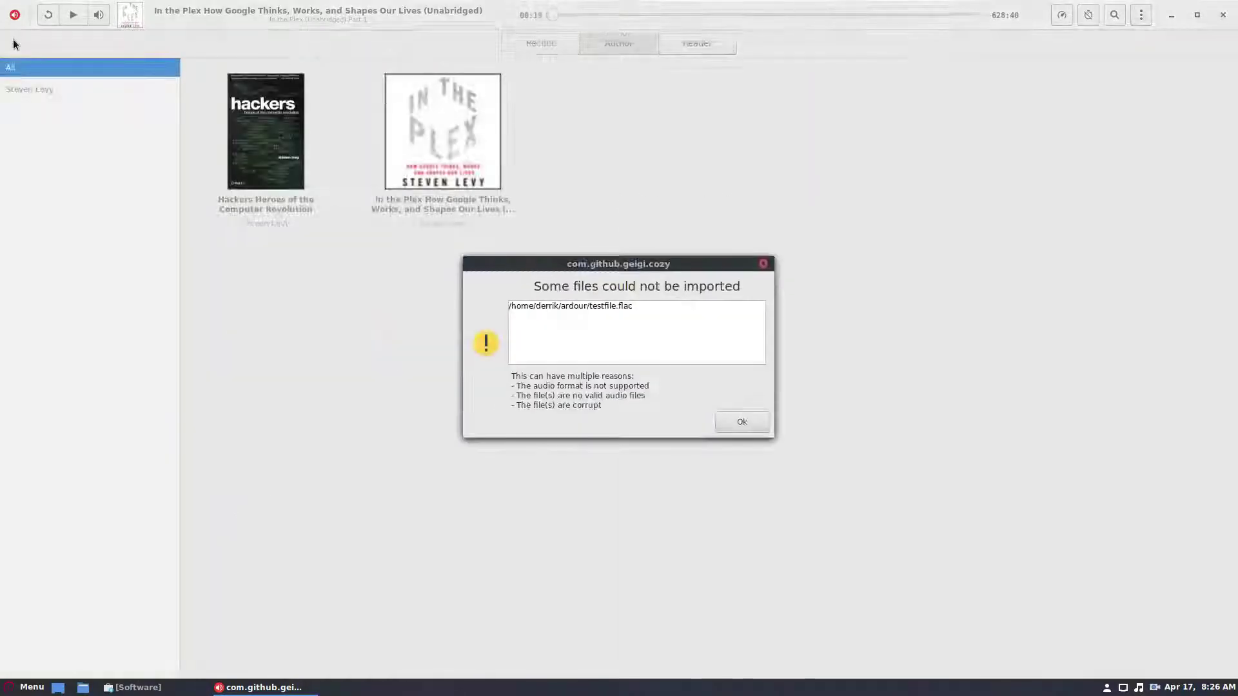
left_click(750, 430)
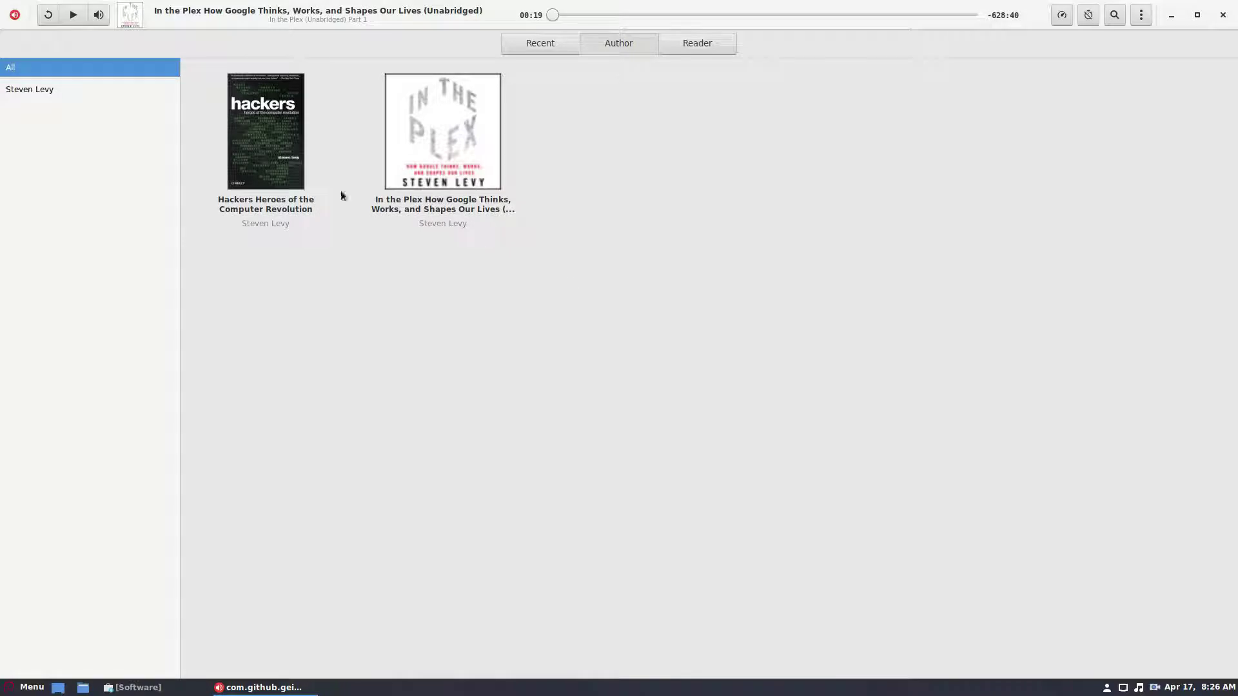
- Play track 13 of Hackers Heroes of the Computer Revolution, pause it and seek to 26:04
left_click(292, 157)
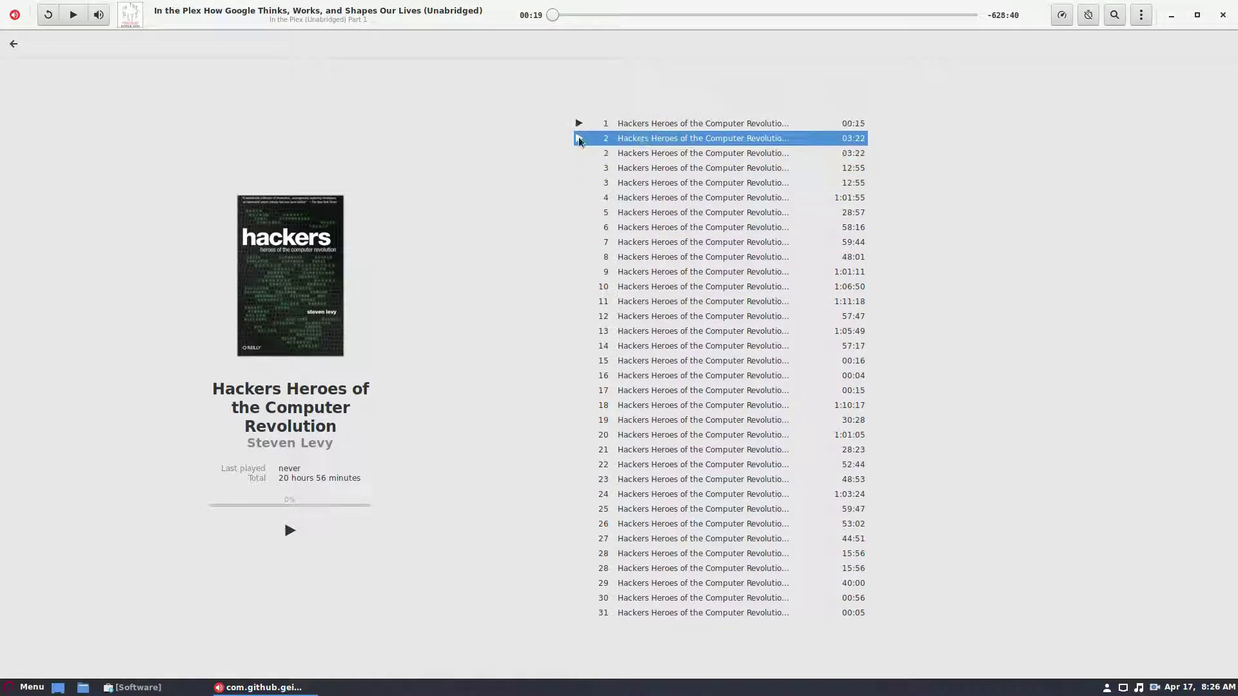
left_click(579, 331)
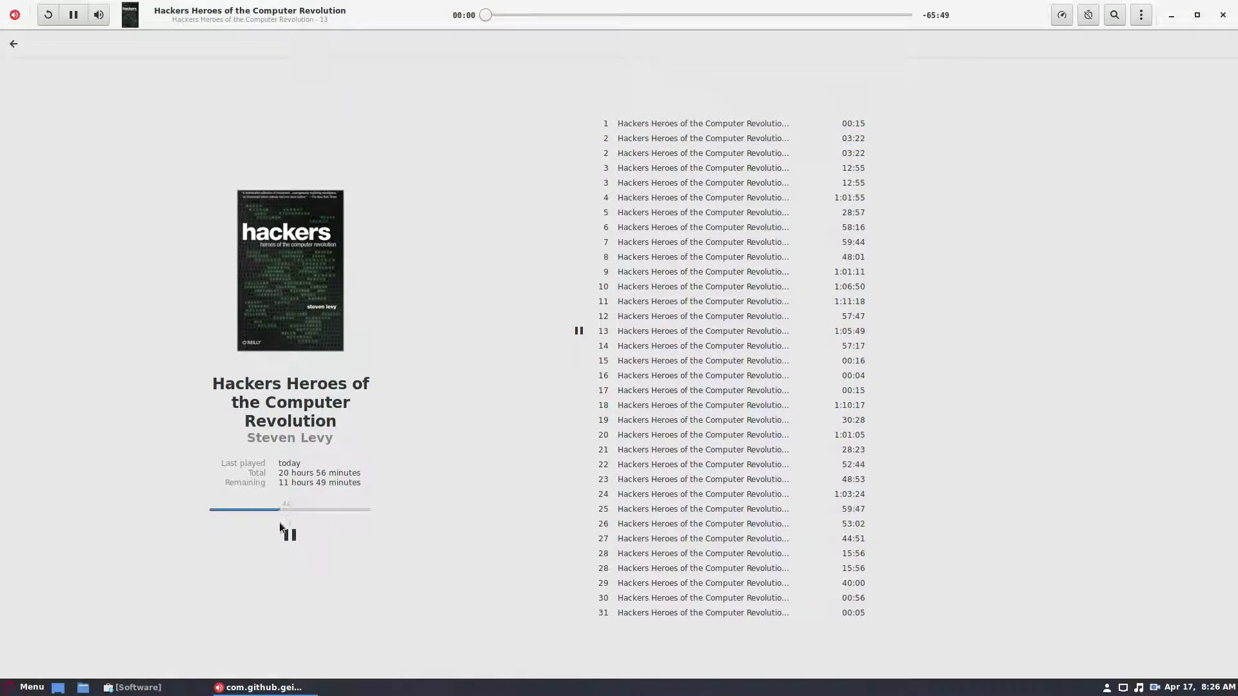
left_click(287, 538)
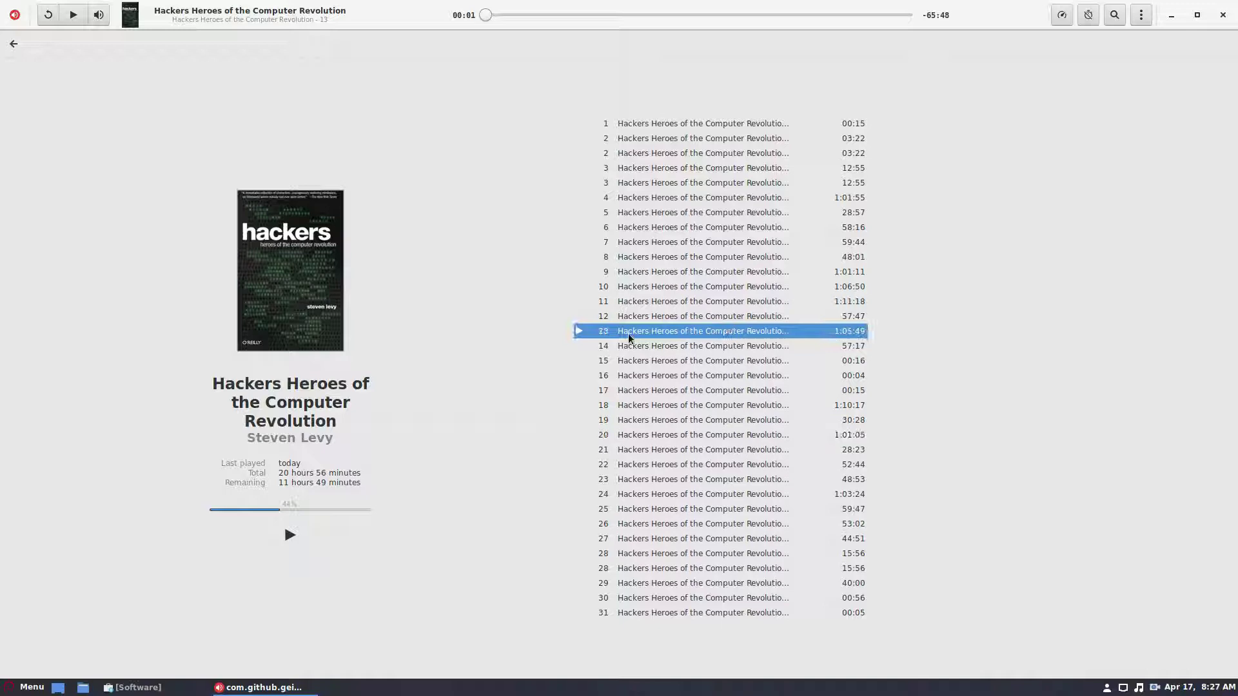
left_click(654, 15)
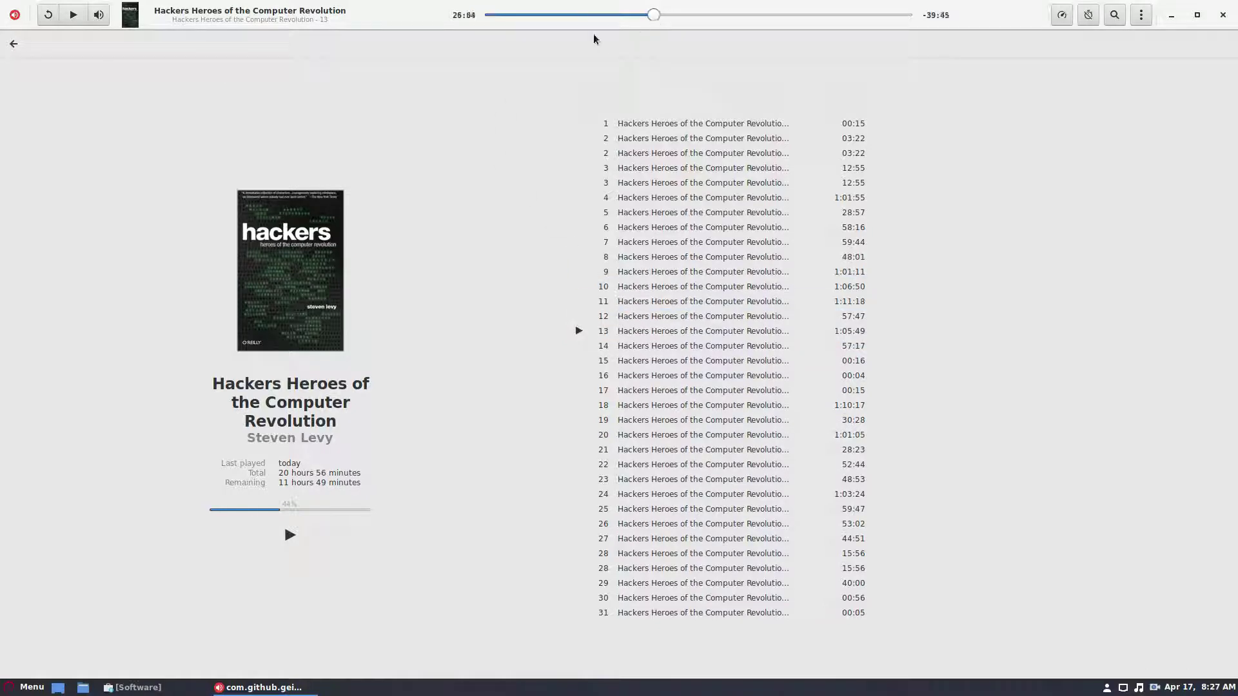
left_click(1141, 14)
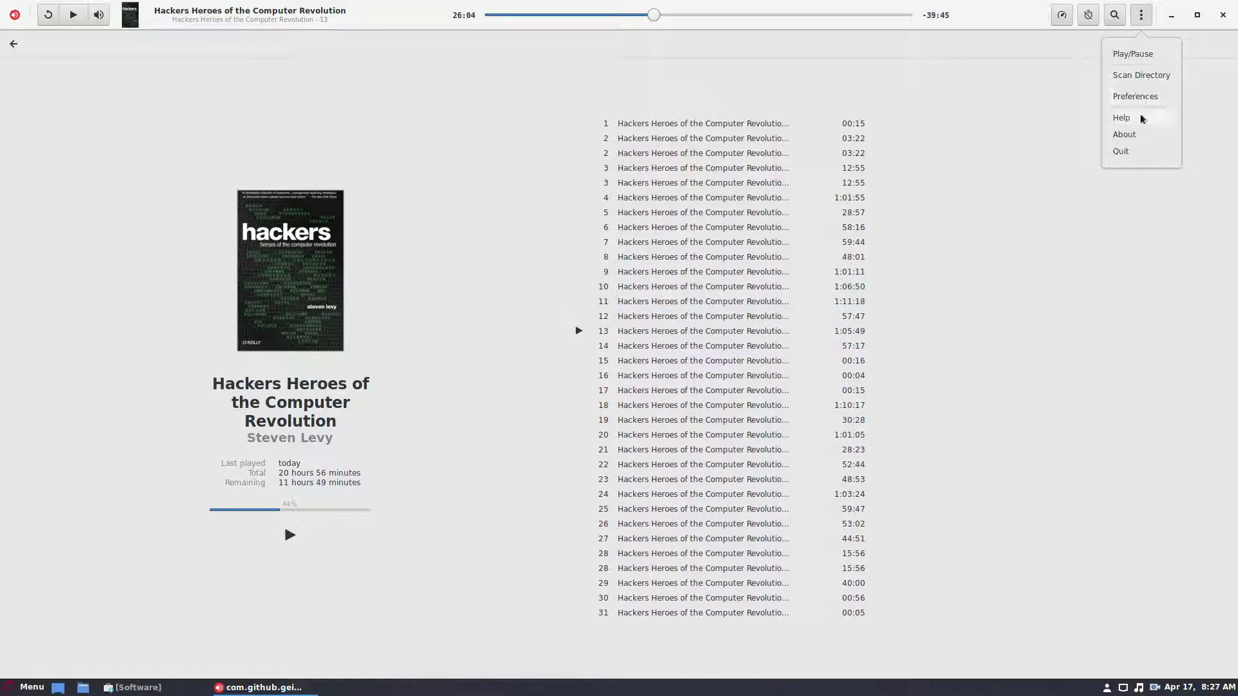
left_click(502, 73)
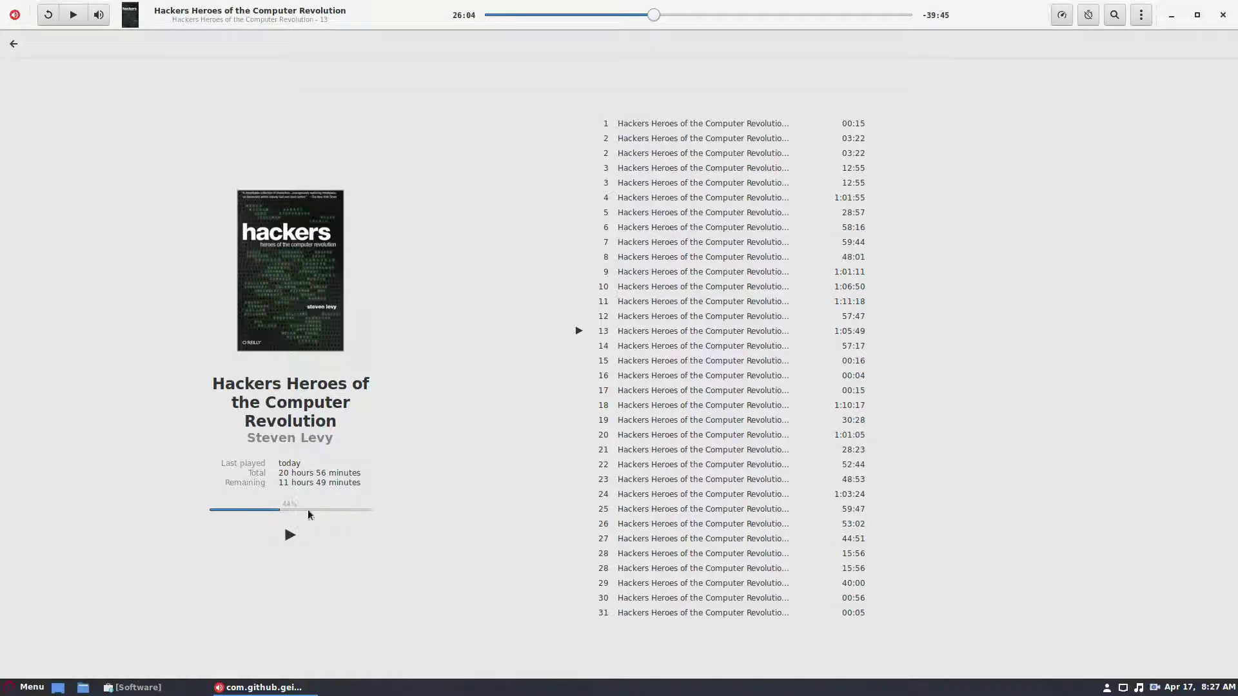
- Close Cozy, relaunch it from the Cinnamon menu and reopen Hackers, still at 26:04 in track 13
left_click(1223, 15)
key("super")
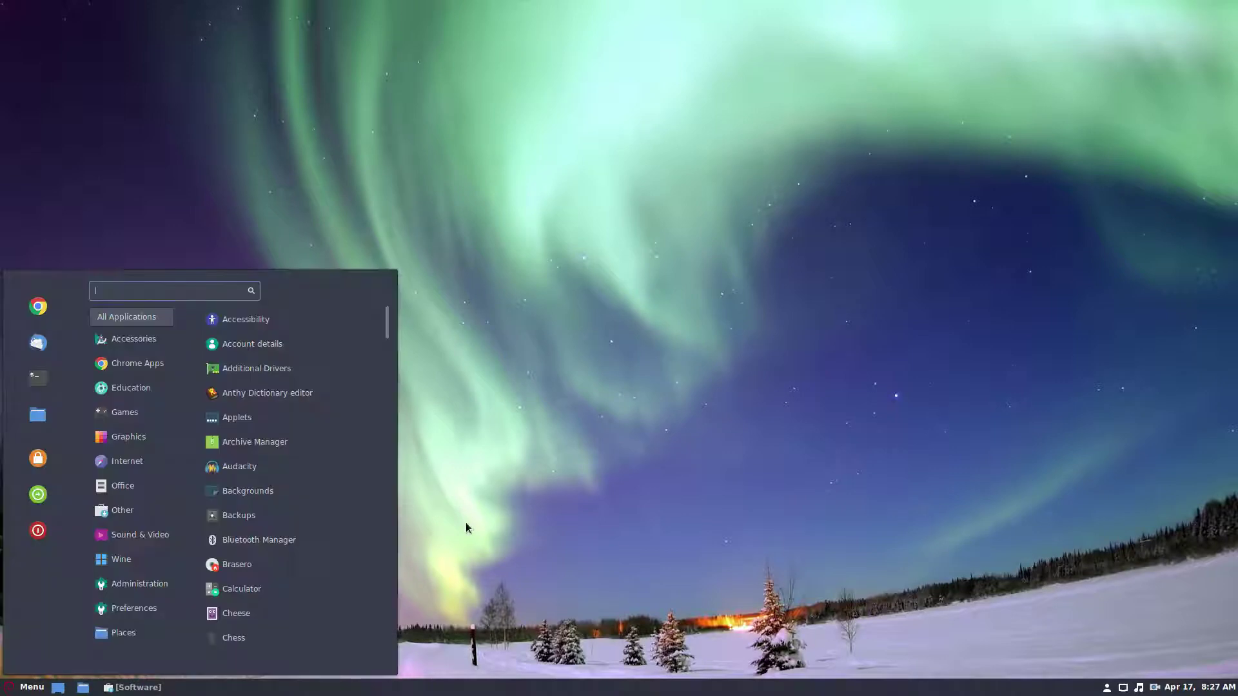
type("lvlc")
key("Return")
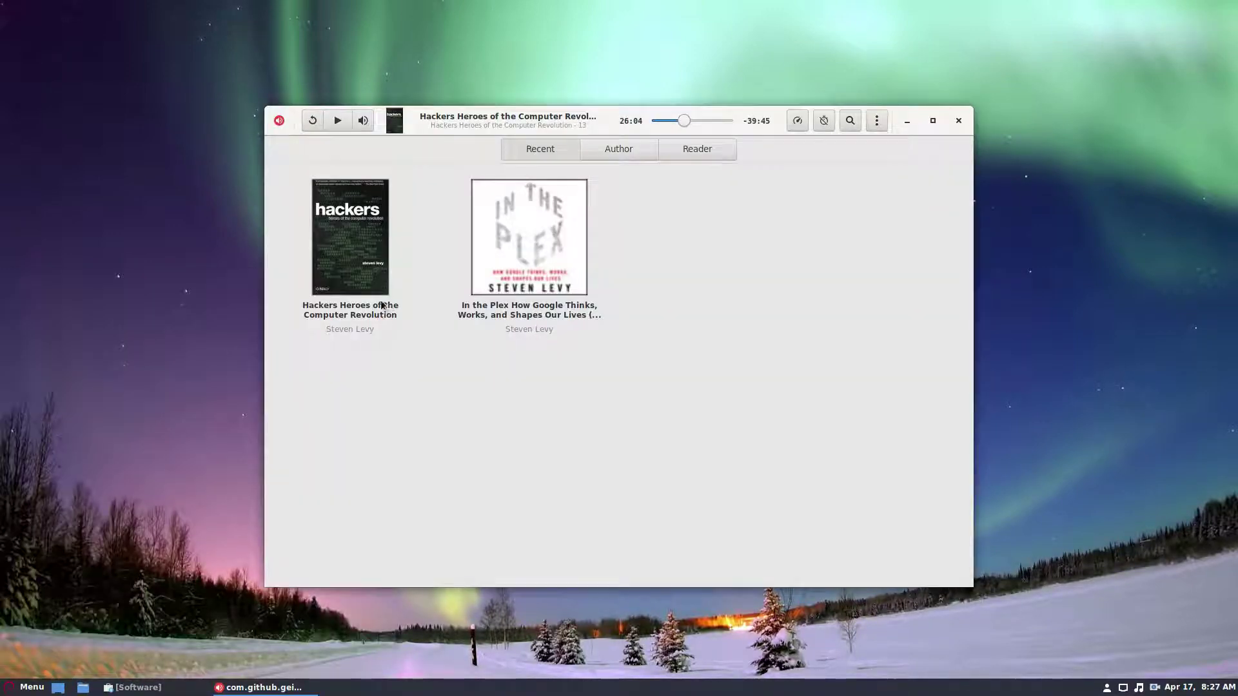
left_click(376, 306)
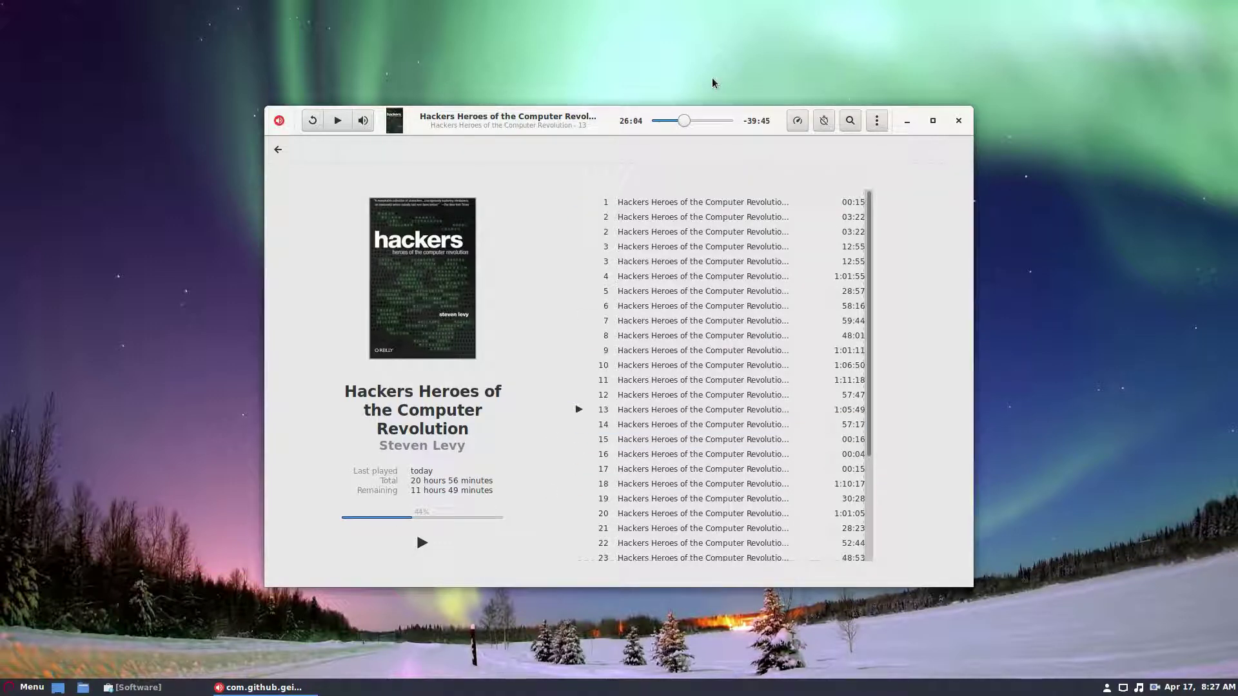
- Return to the library, start Part 1 of In the Plex, and pause it at 00:20
left_click(279, 150)
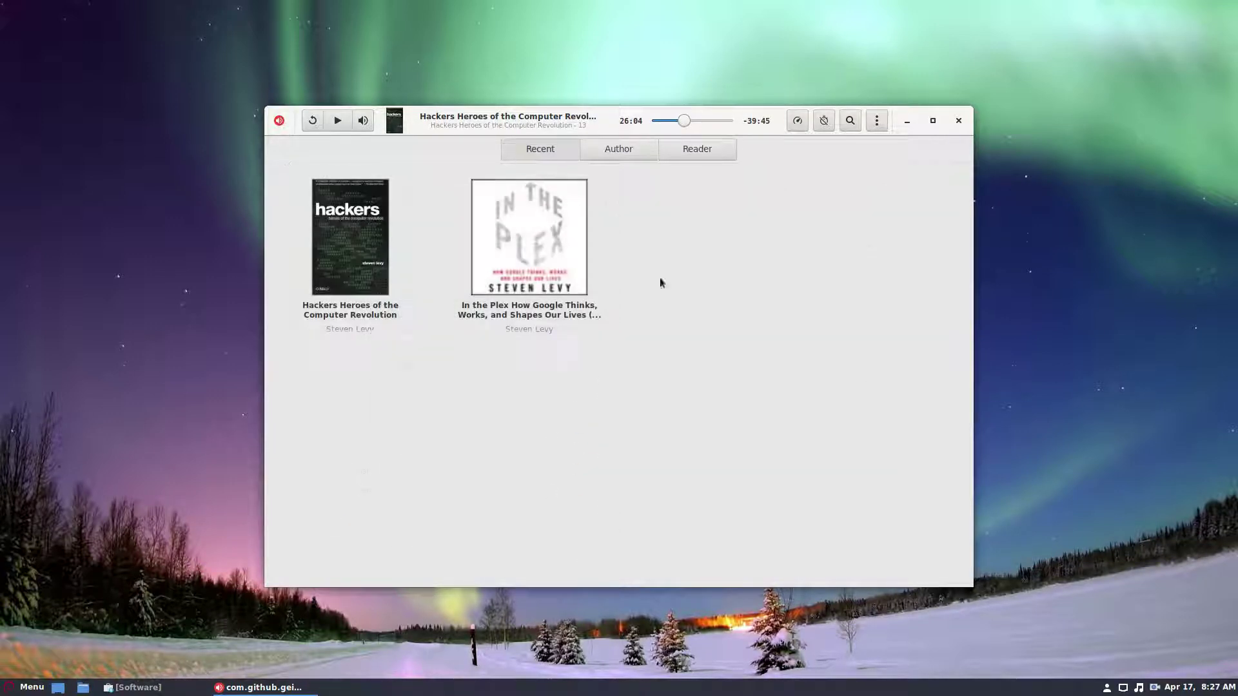
left_click(556, 255)
left_click(633, 214)
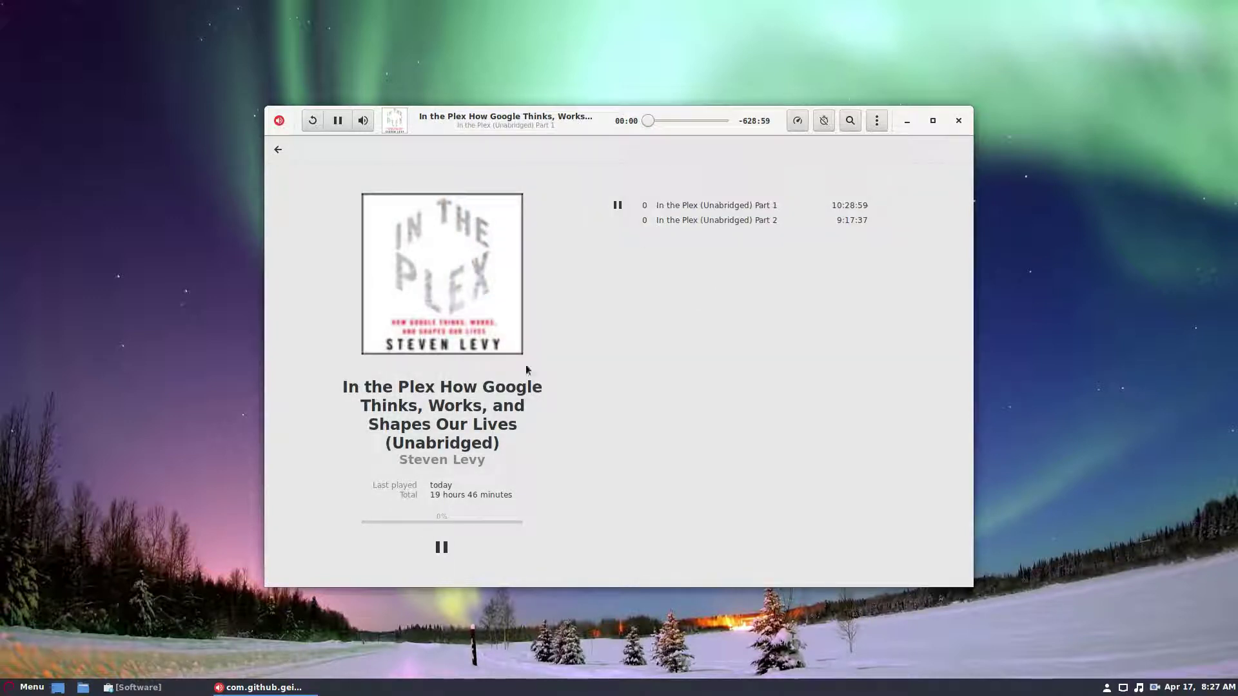
left_click(442, 545)
- Minimize Cozy so only the Cinnamon desktop wallpaper remains visible
left_click(907, 125)
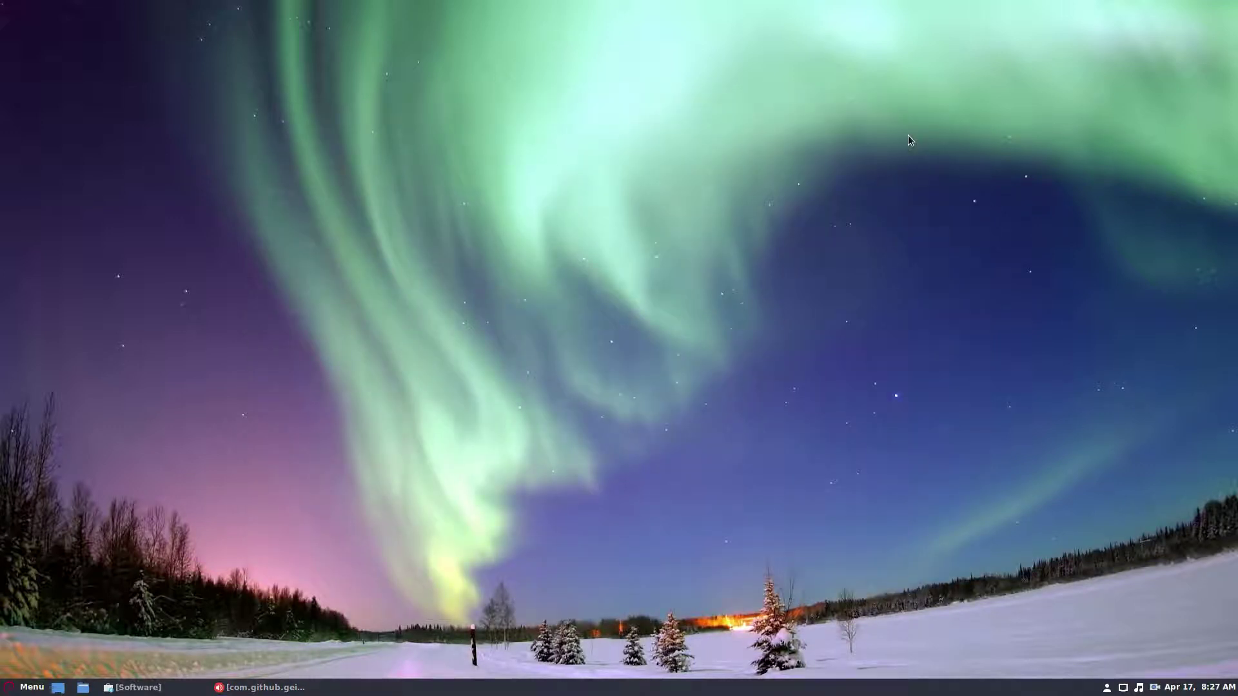